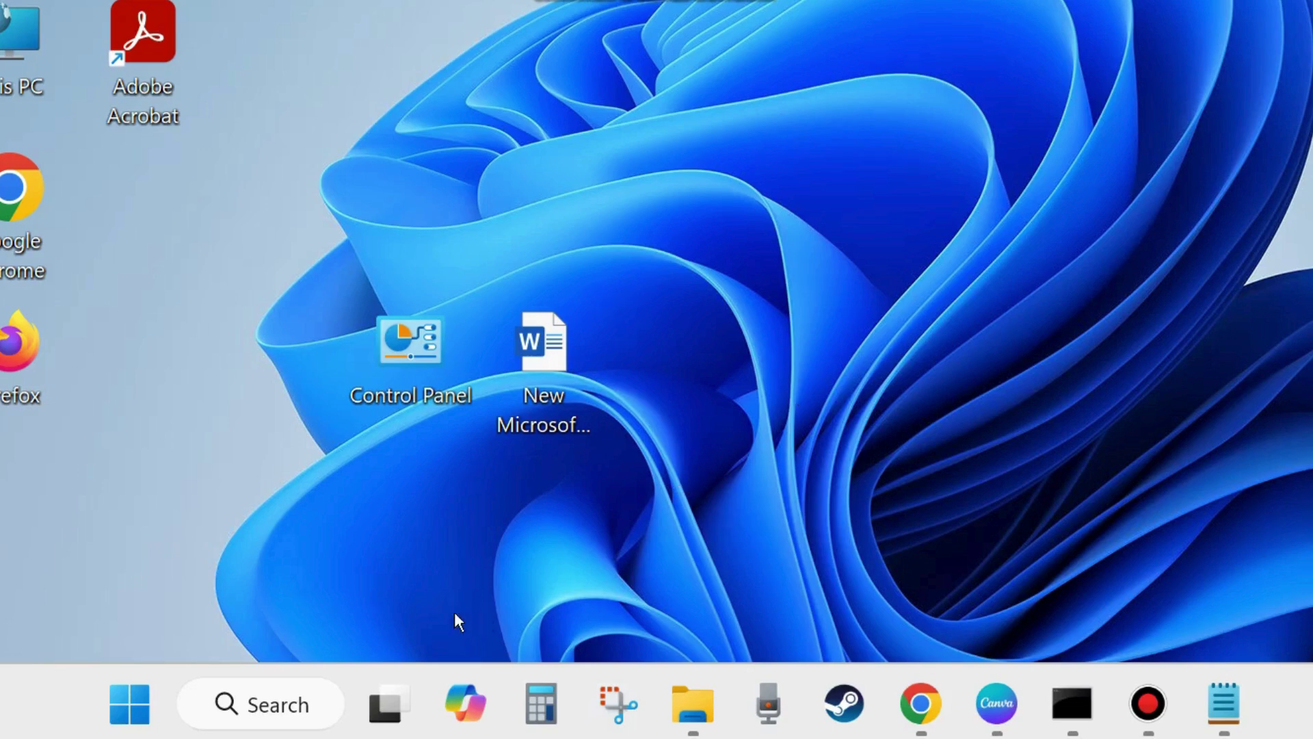
- Open the Win+X quick-access menu from the Start button
right_click(134, 711)
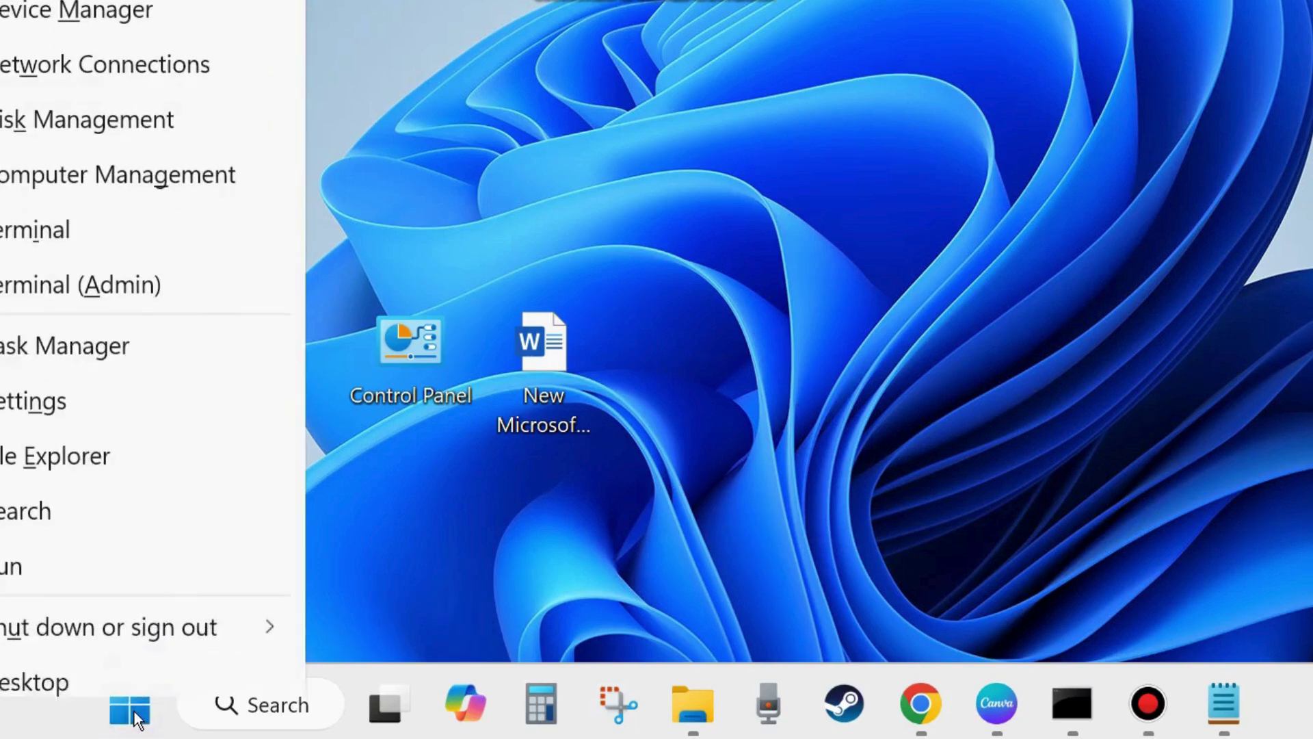
- Open Task Manager and scroll down the Processes list
left_click(76, 327)
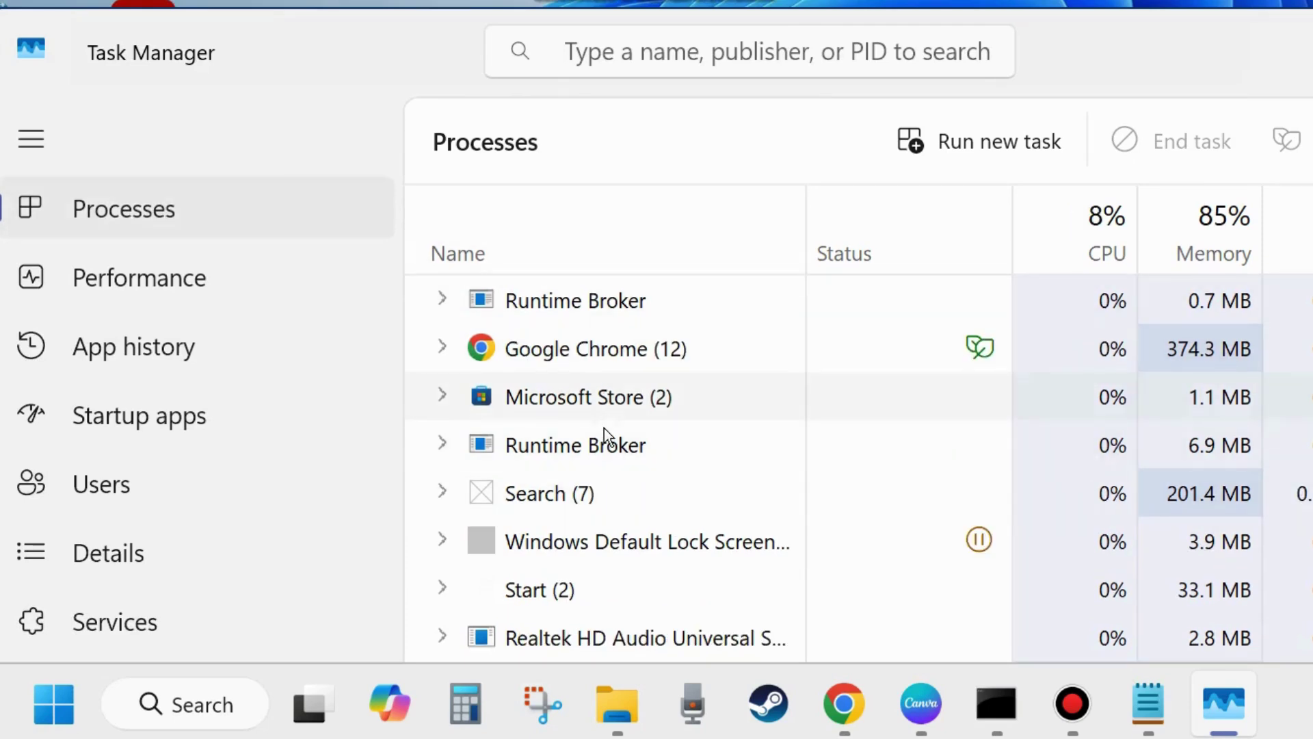
scroll(604, 502, "down", 2)
scroll(604, 501, "down", 2)
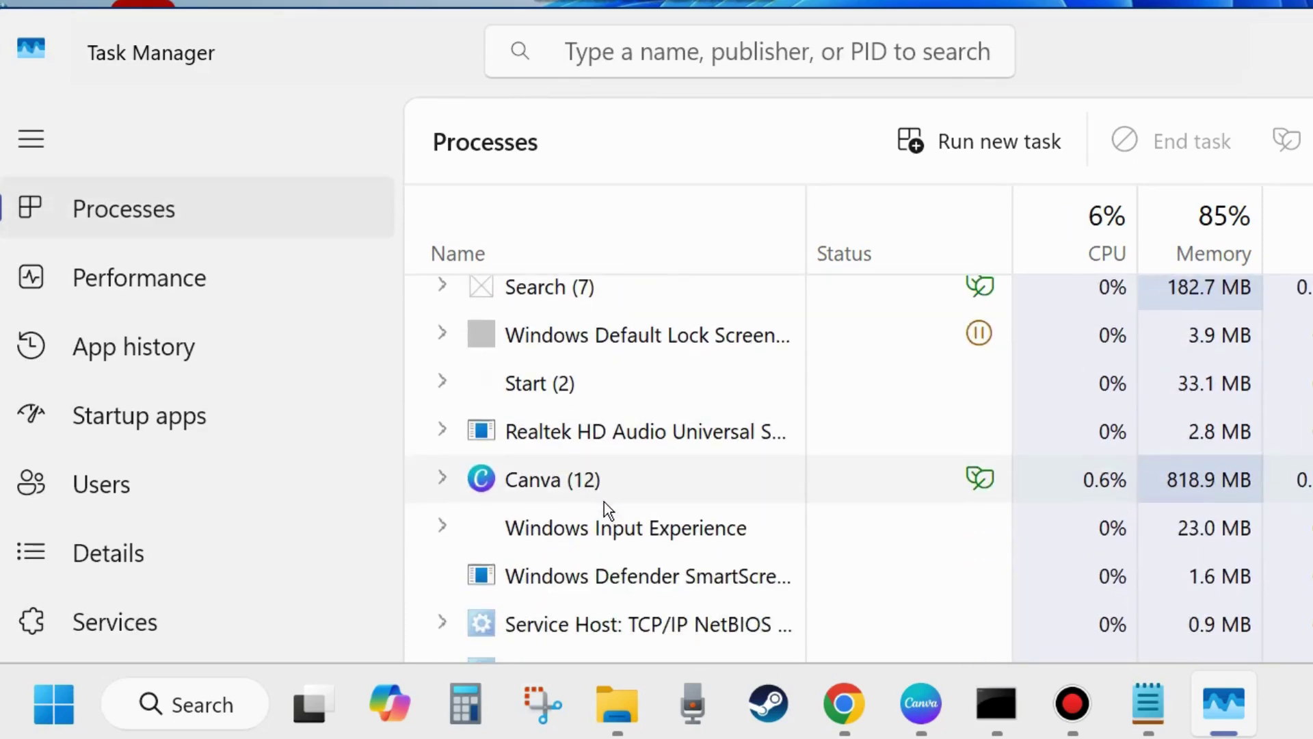
scroll(605, 542, "down", 1)
scroll(666, 542, "down", 4)
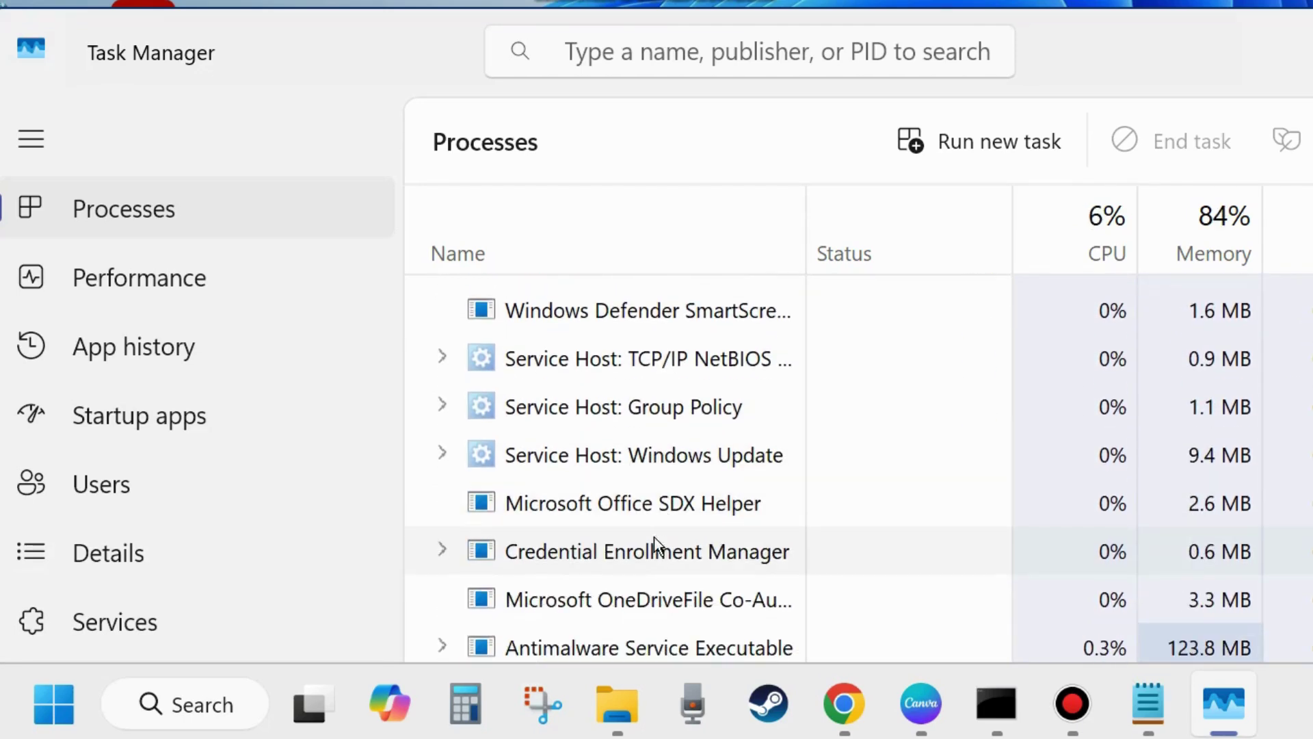
- Select Microsoft Office SDX Helper and review the remaining running processes
left_click(628, 508)
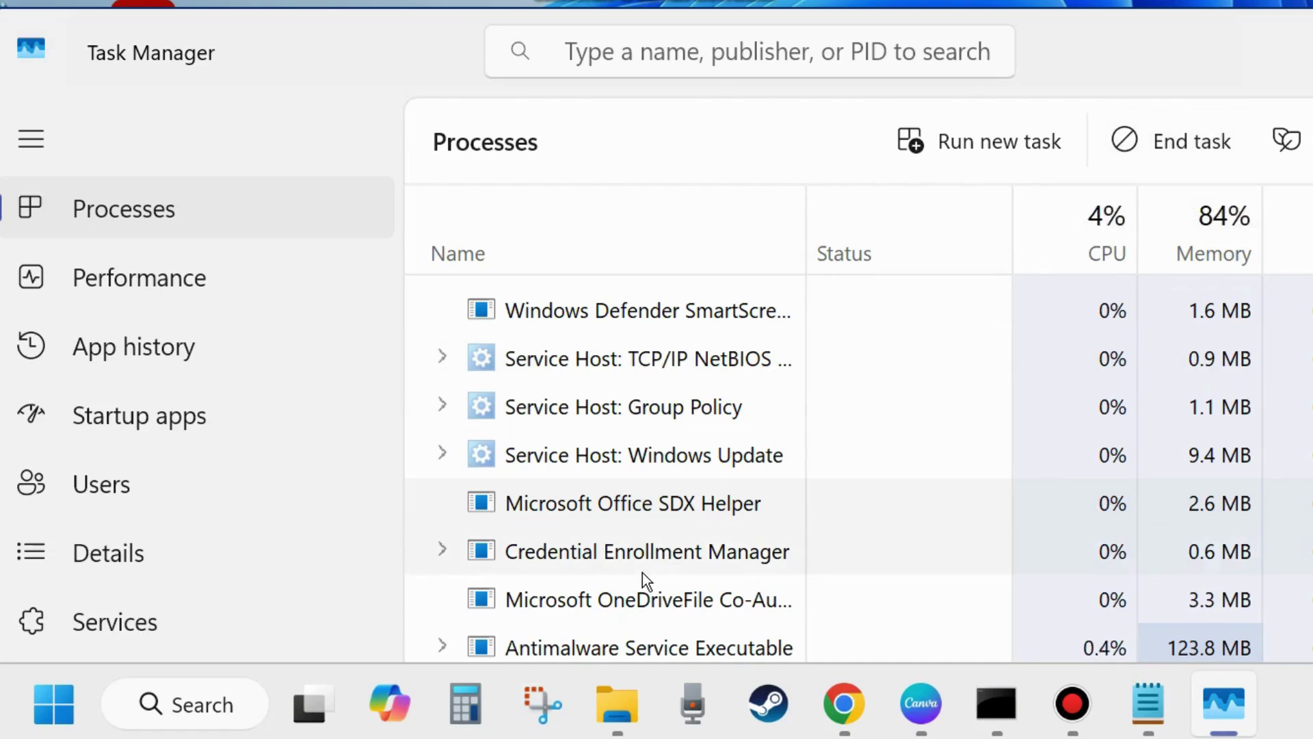
scroll(642, 574, "down", 1)
scroll(643, 573, "down", 1)
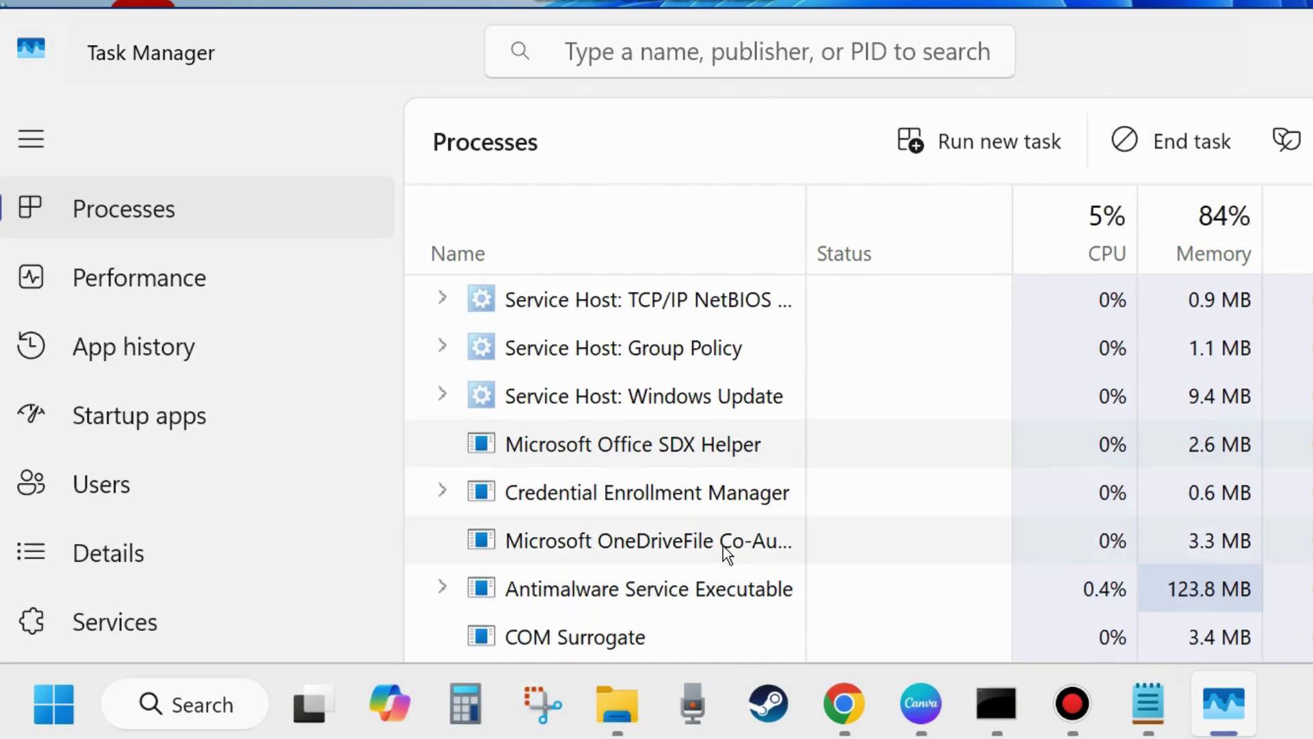
scroll(674, 562, "down", 6)
scroll(674, 562, "down", 4)
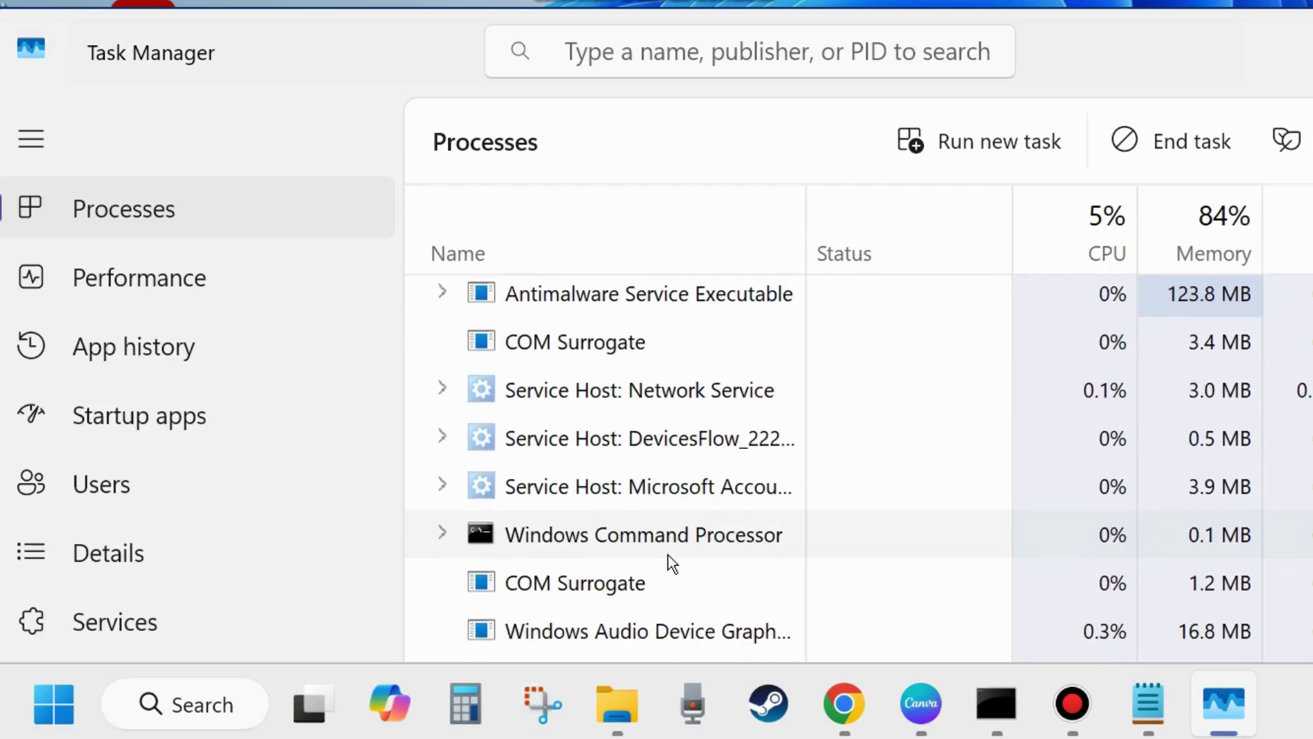
scroll(674, 562, "down", 3)
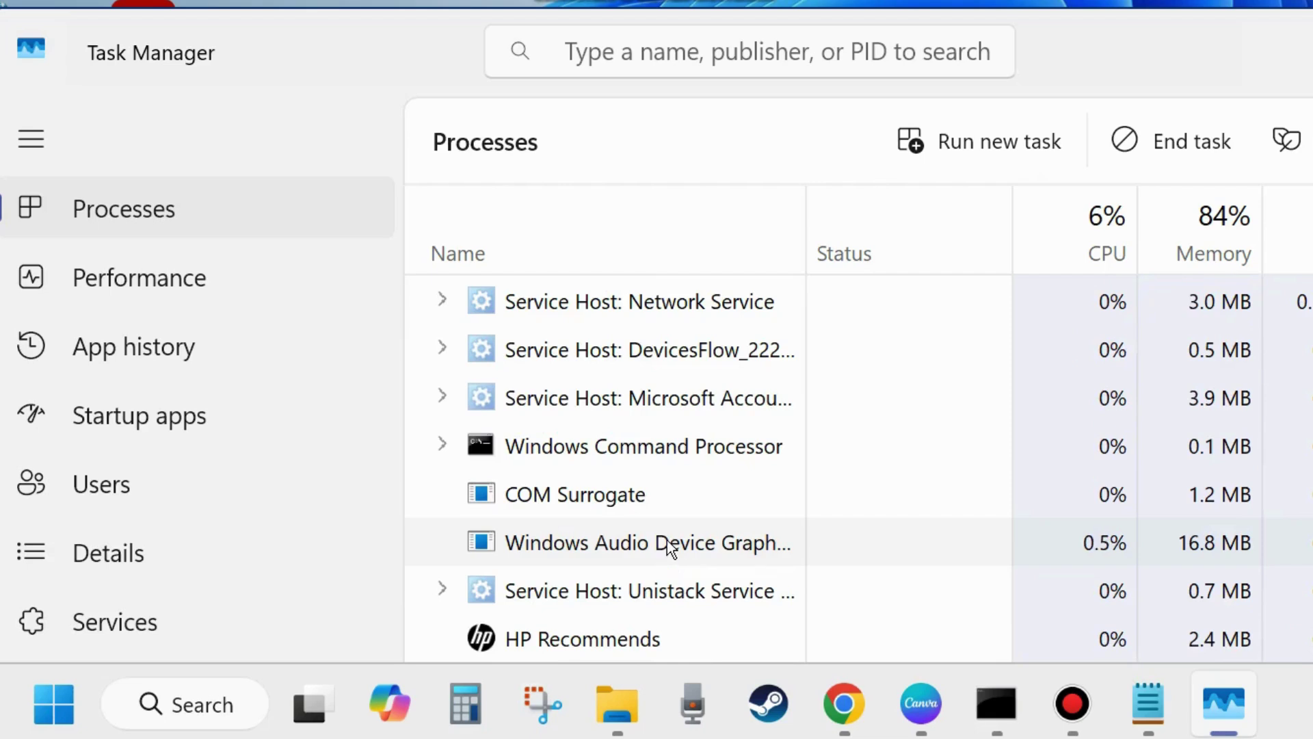
scroll(667, 540, "down", 1)
left_click(625, 50)
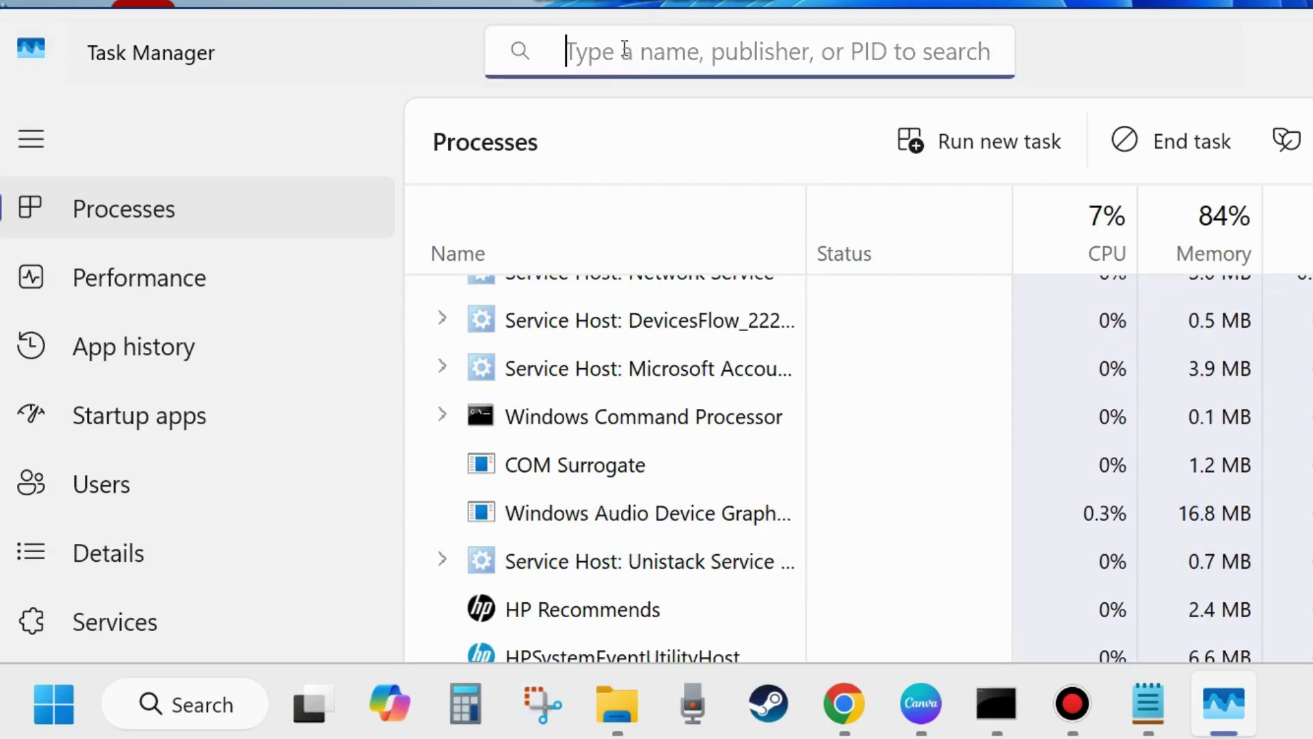
- Filter processes by 'ms', briefly trying 'mso', then close Task Manager
type("ms")
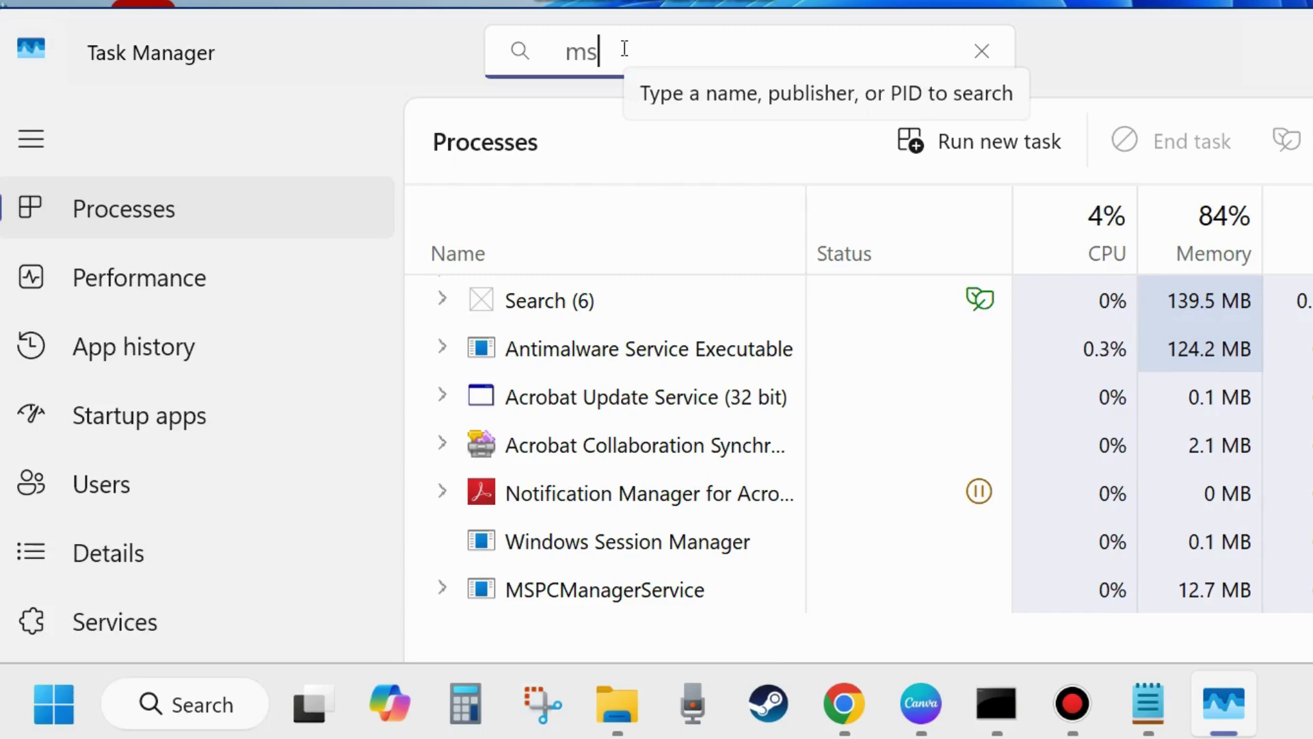
type("o")
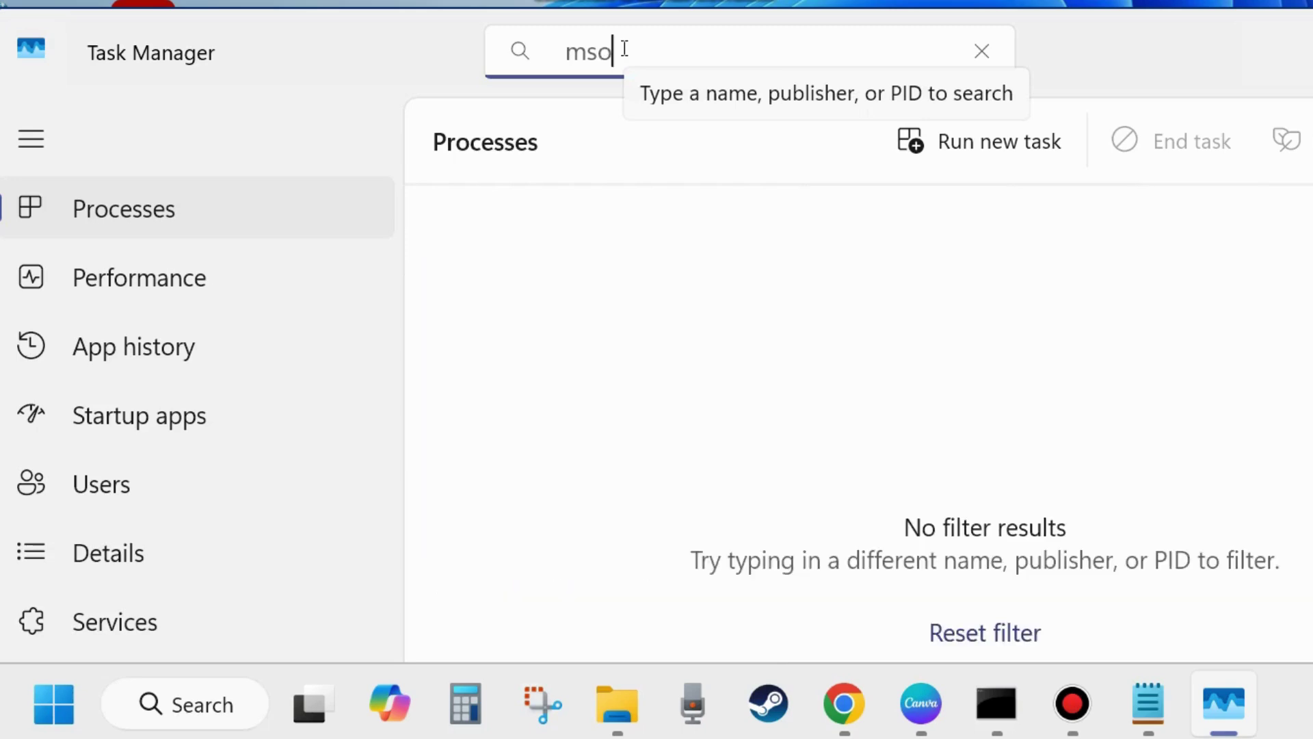
key("BackSpace")
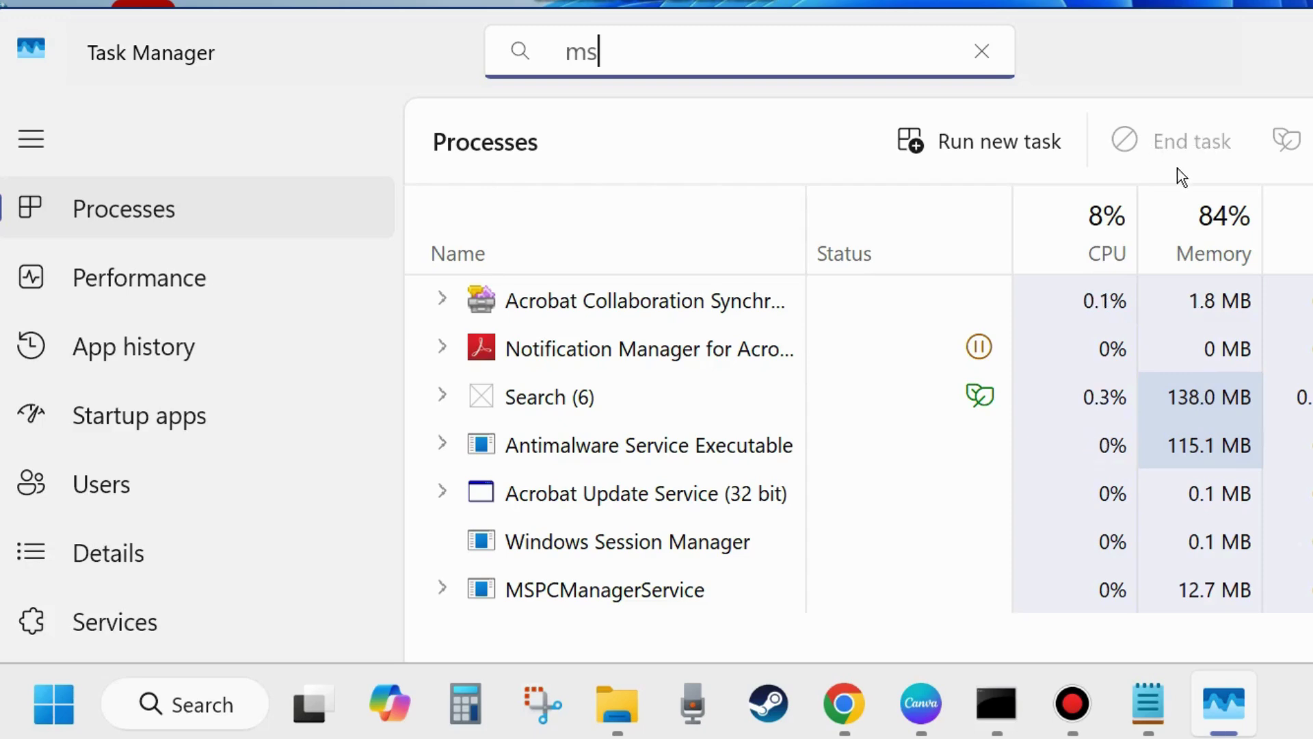
key("alt+F4")
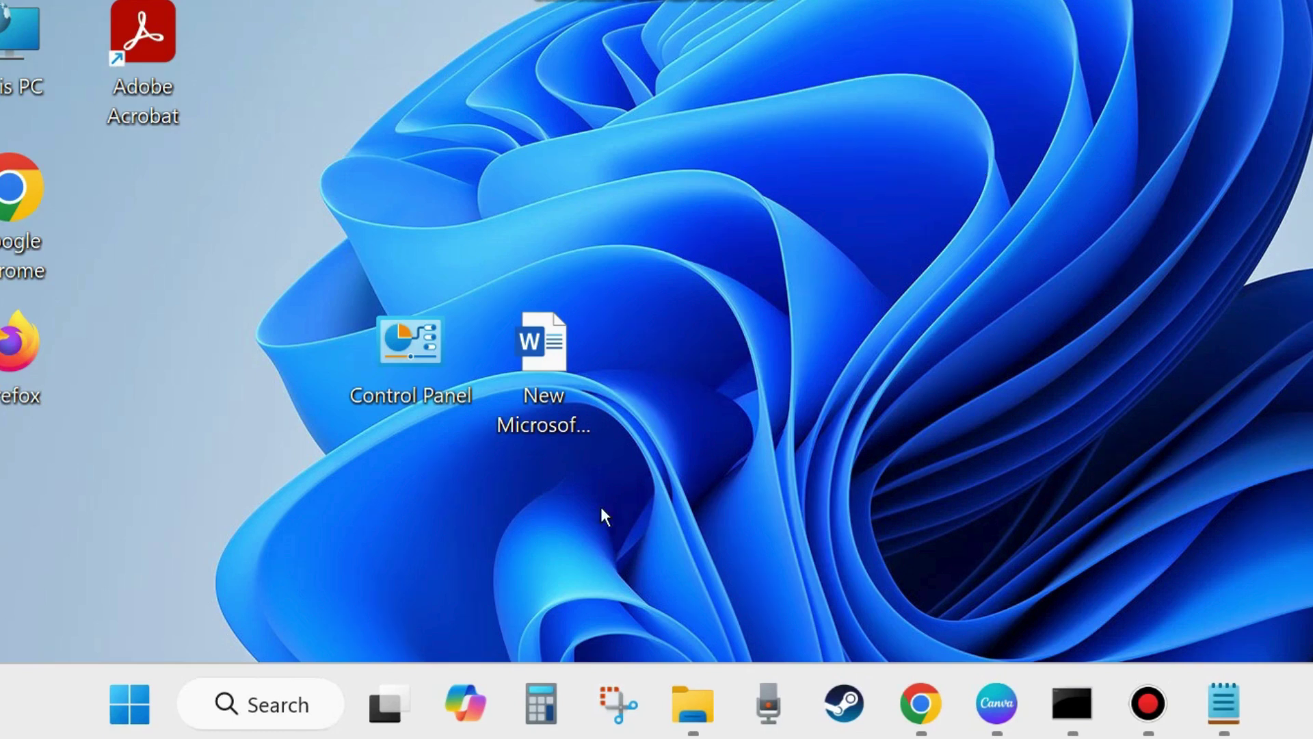
- Search Windows for 'word' and try opening Word normally
left_click(253, 701)
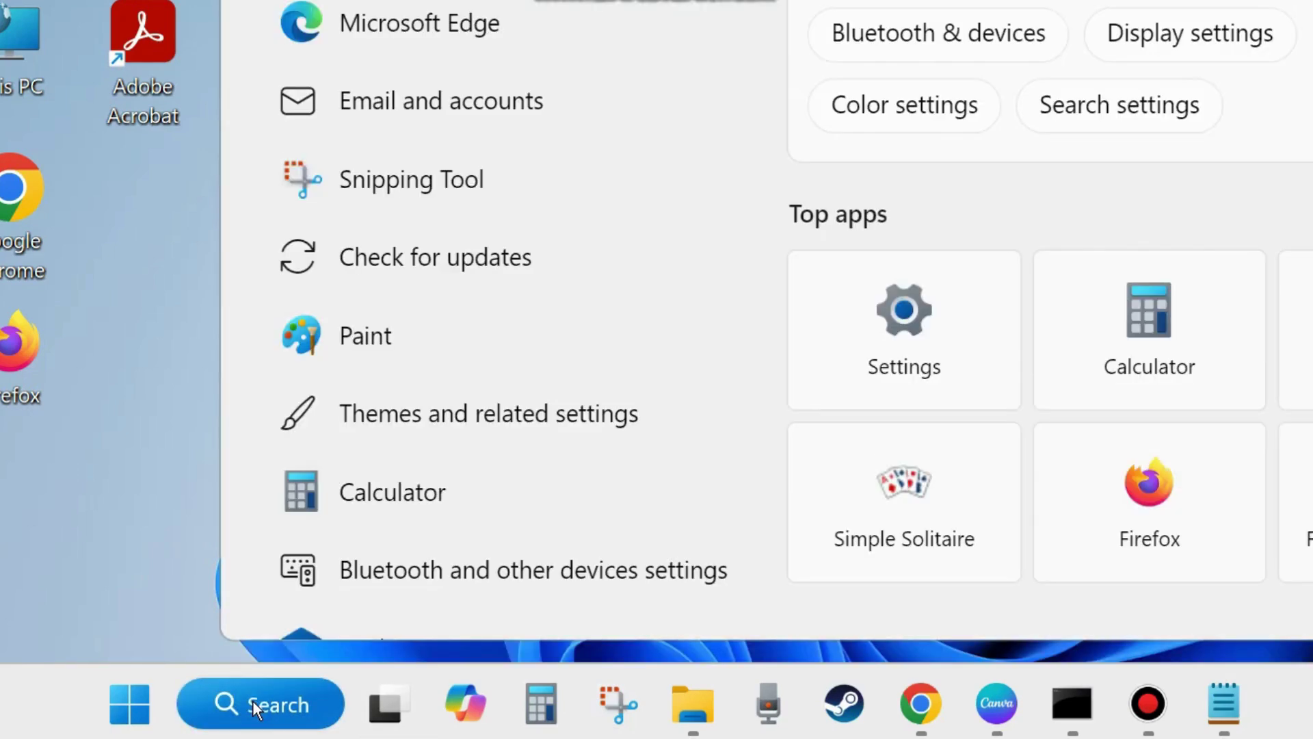
type("wo")
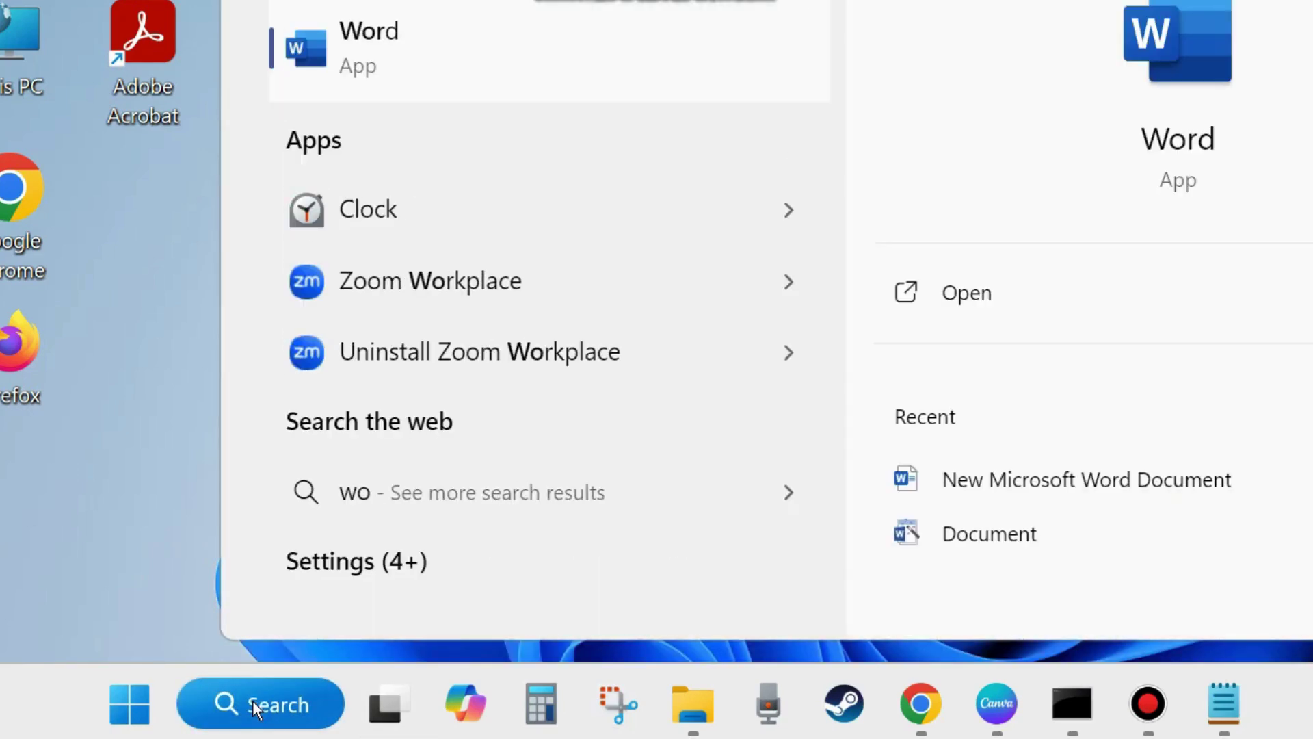
type("rd")
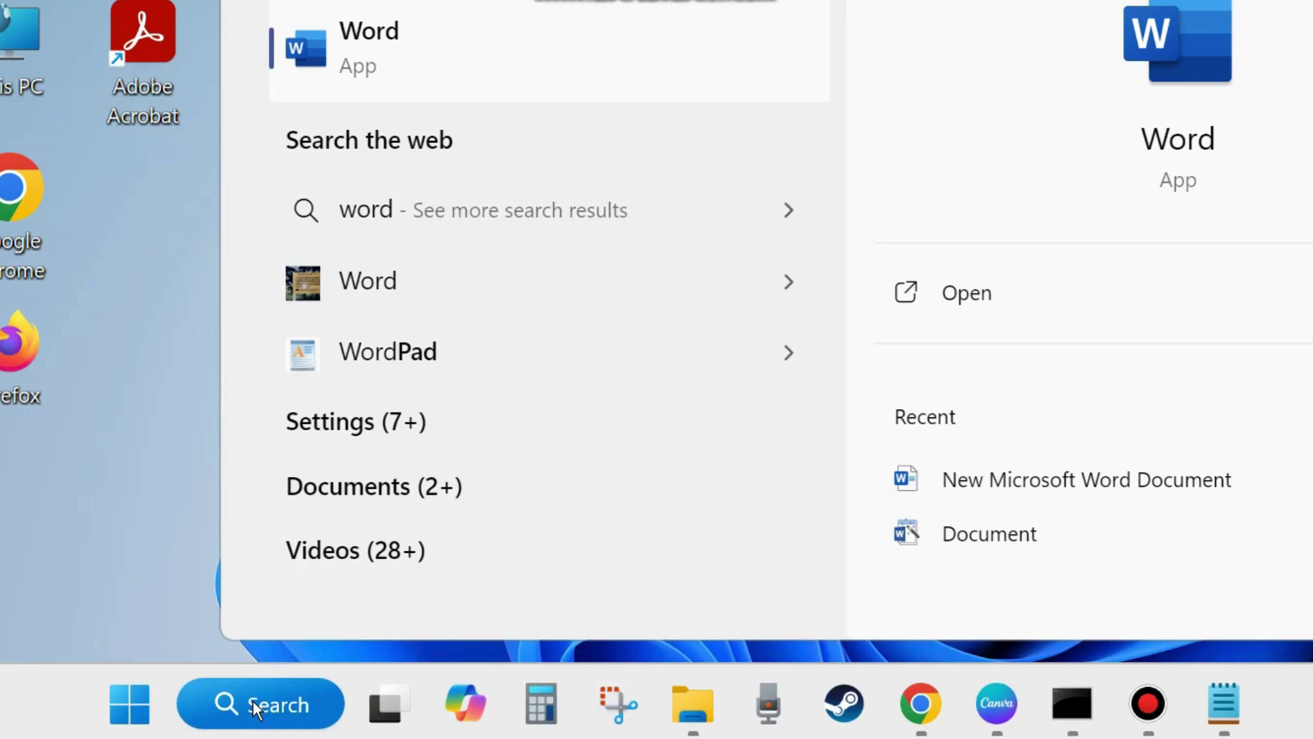
left_click(962, 295)
- Launch Word as administrator from the search result's context menu
right_click(1151, 59)
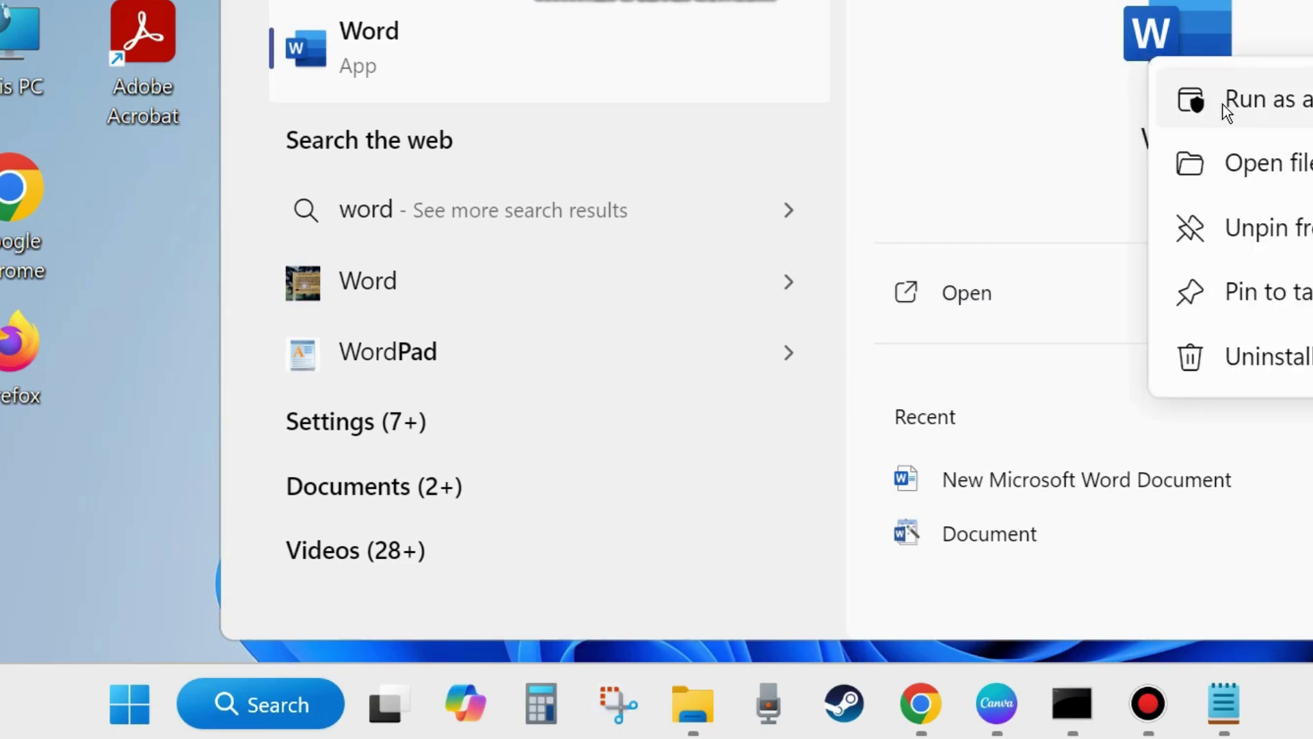
right_click(339, 55)
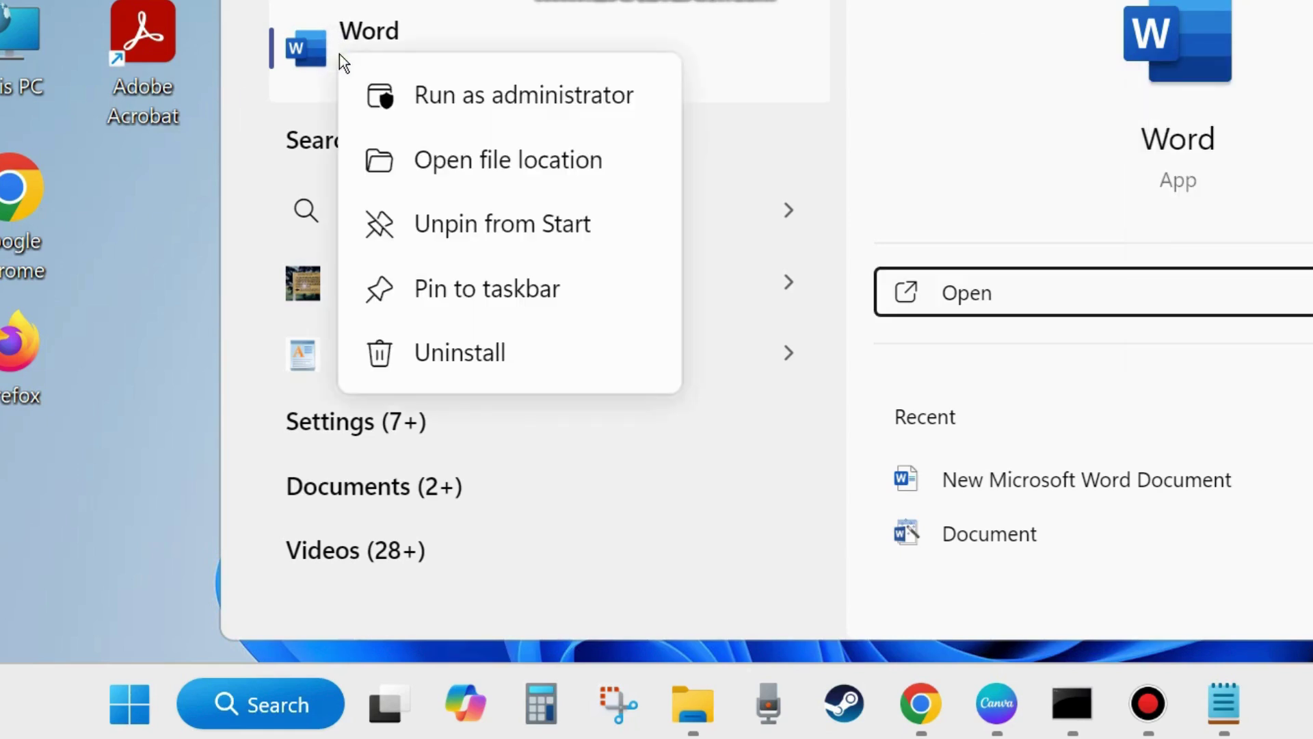
left_click(520, 98)
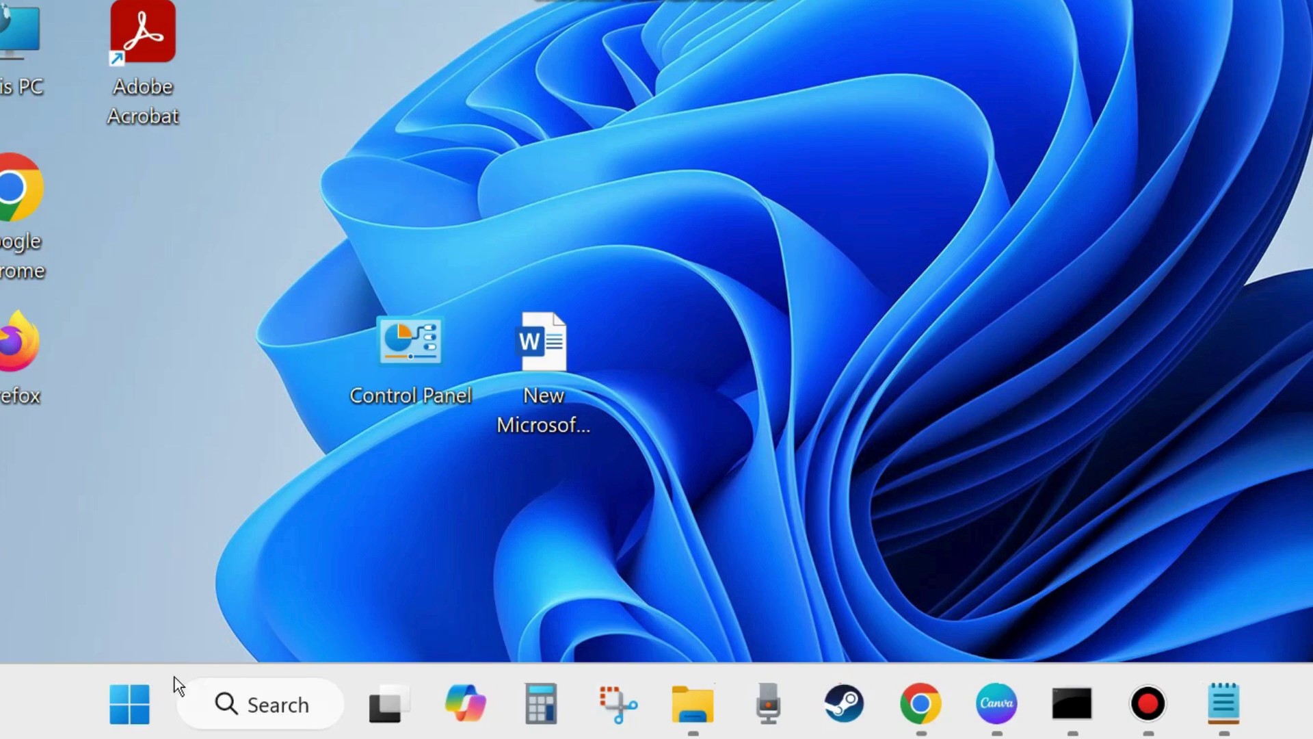
- Open Settings from the Win+X menu, visit Windows Update, then close Settings
right_click(134, 700)
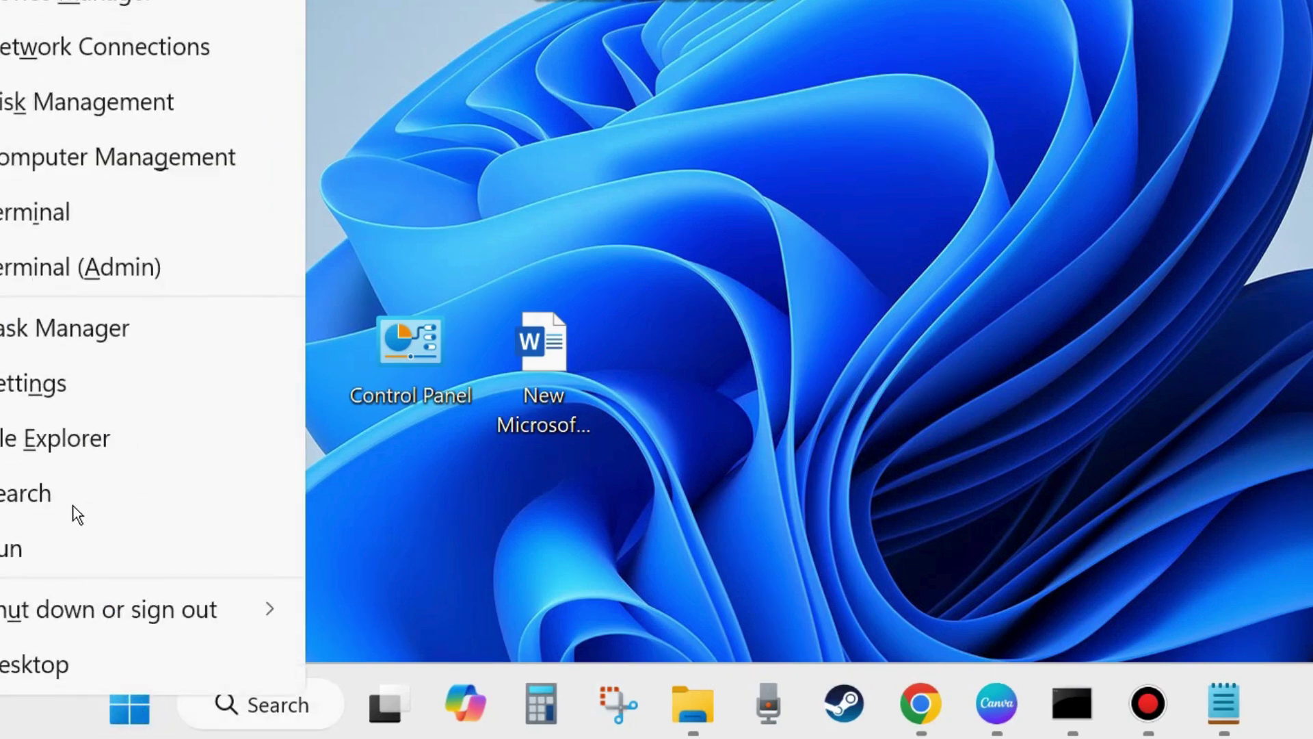
left_click(69, 395)
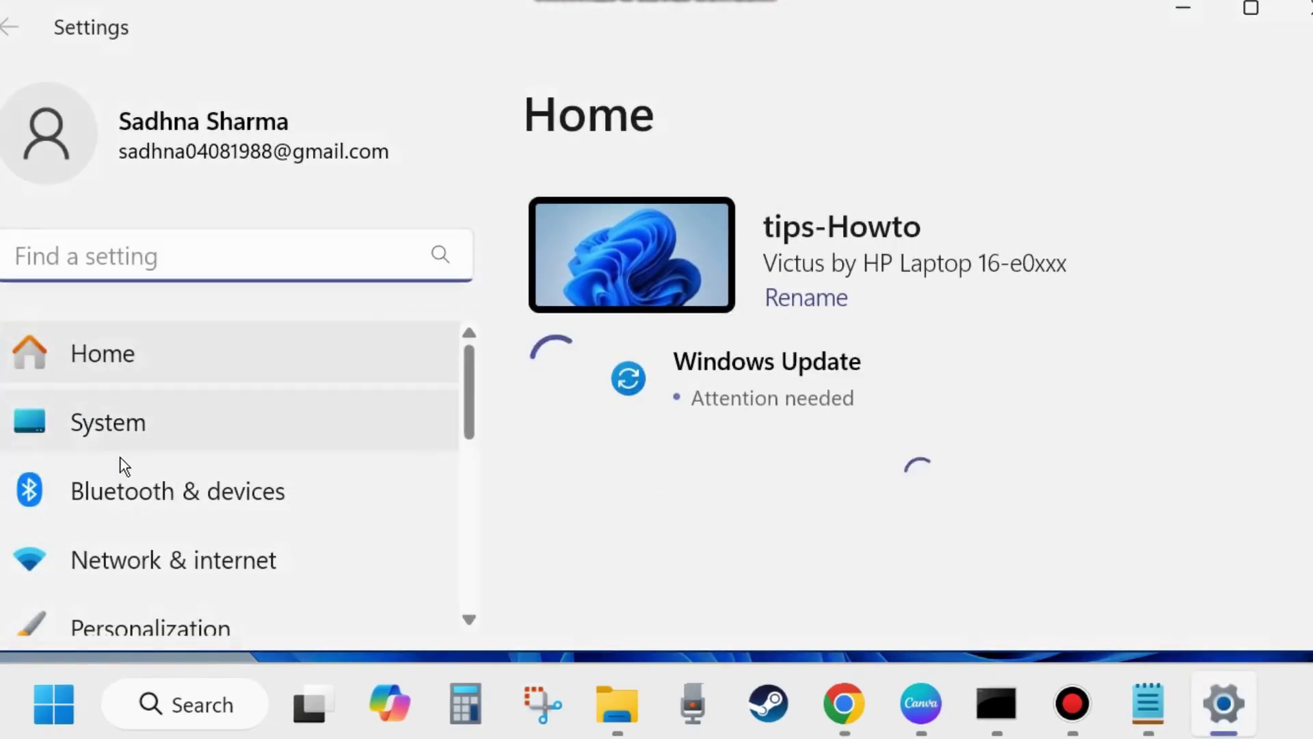
scroll(138, 482, "down", 6)
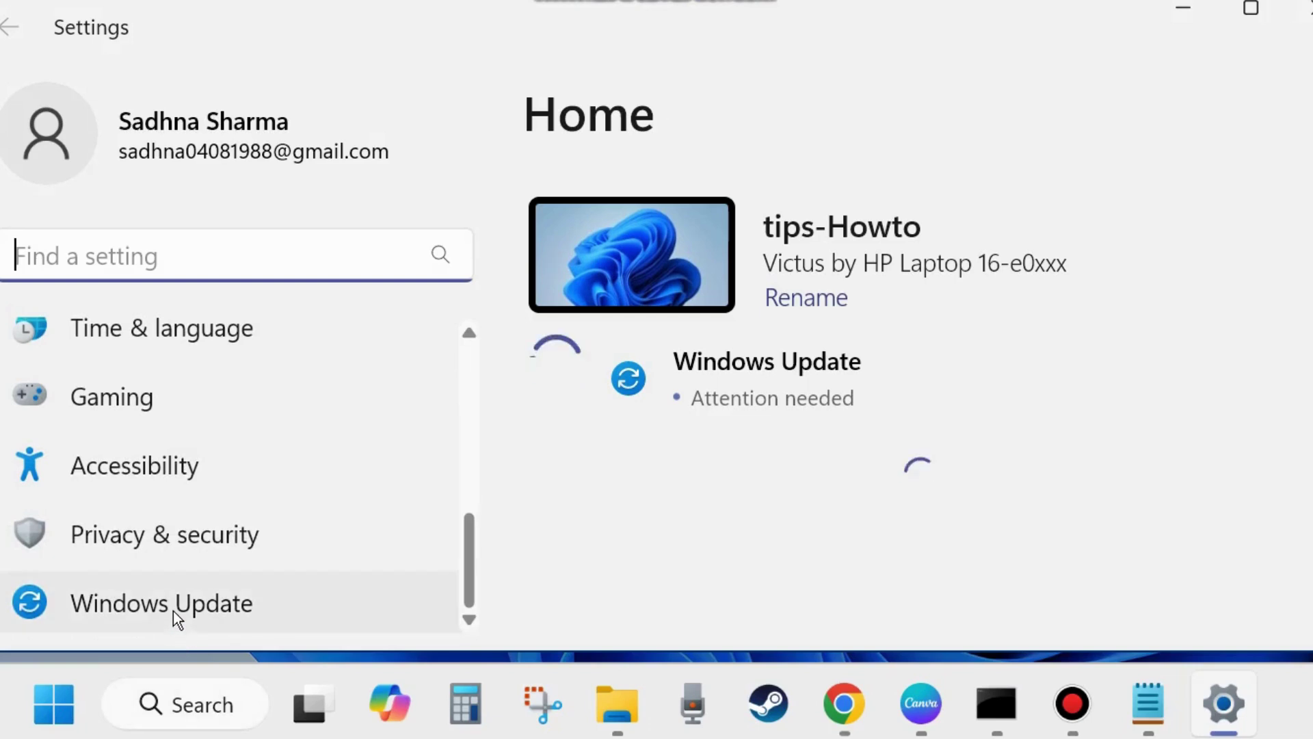
left_click(174, 605)
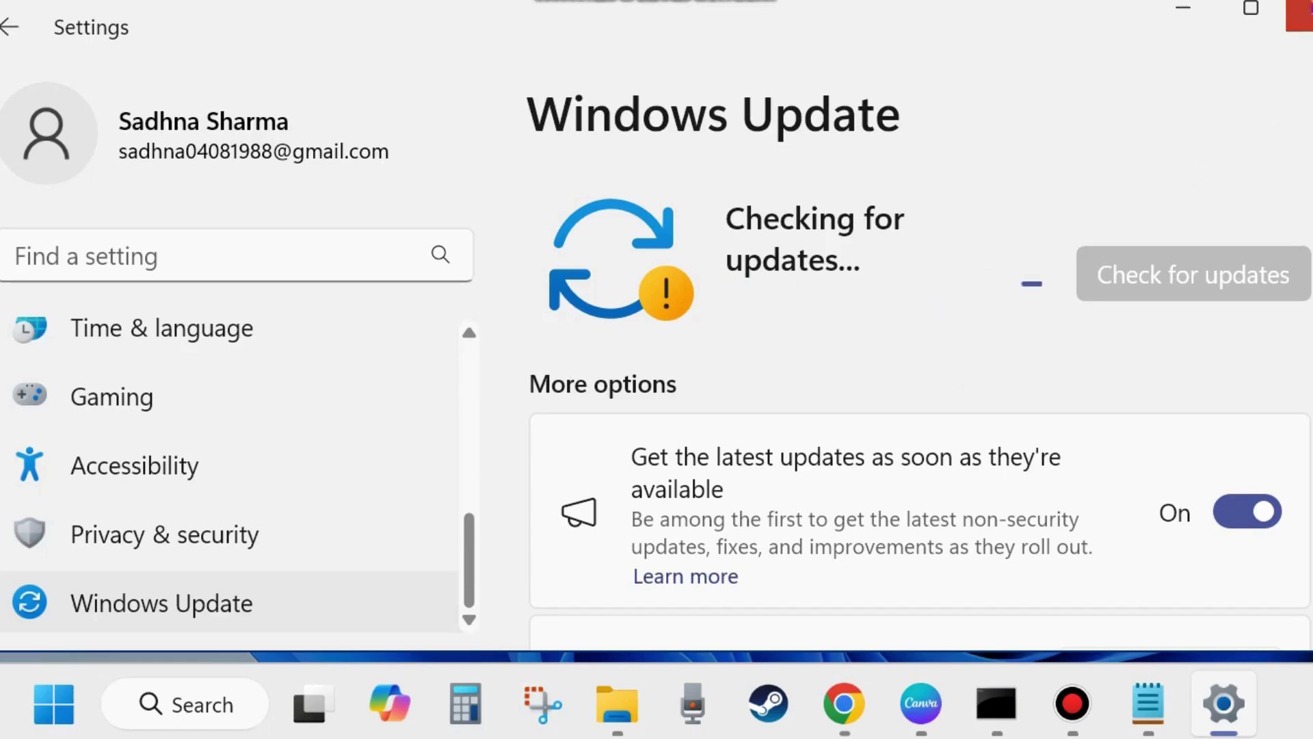
left_click(1300, 13)
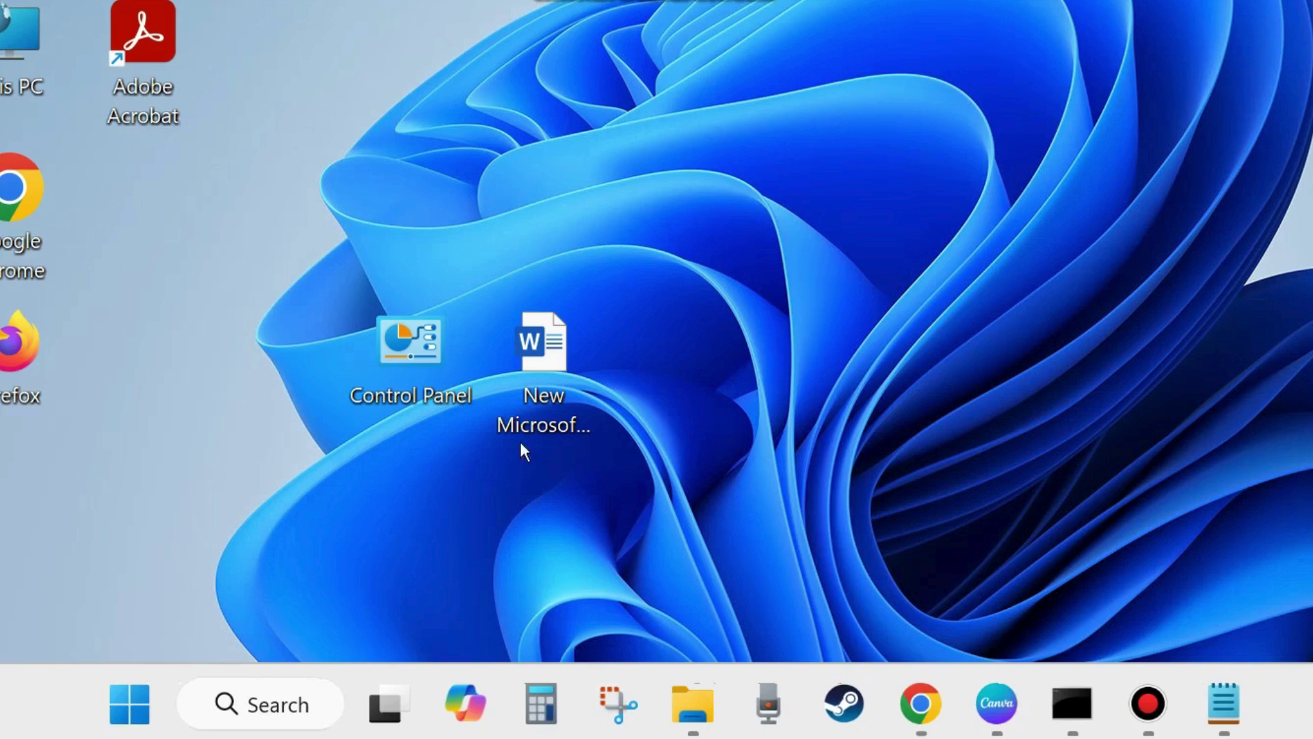
- Open Control Panel from its desktop shortcut and scroll to Programs and Features
left_click(391, 343)
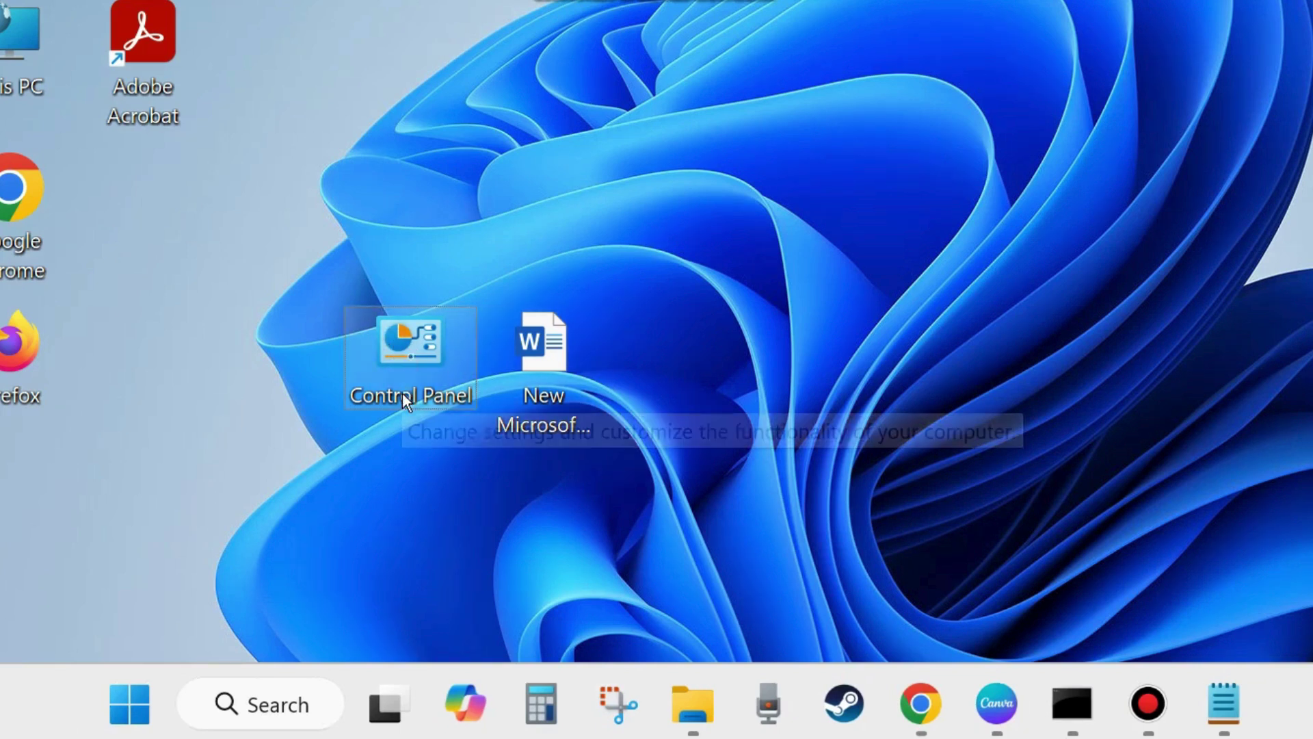
left_click_drag(554, 358, 603, 374)
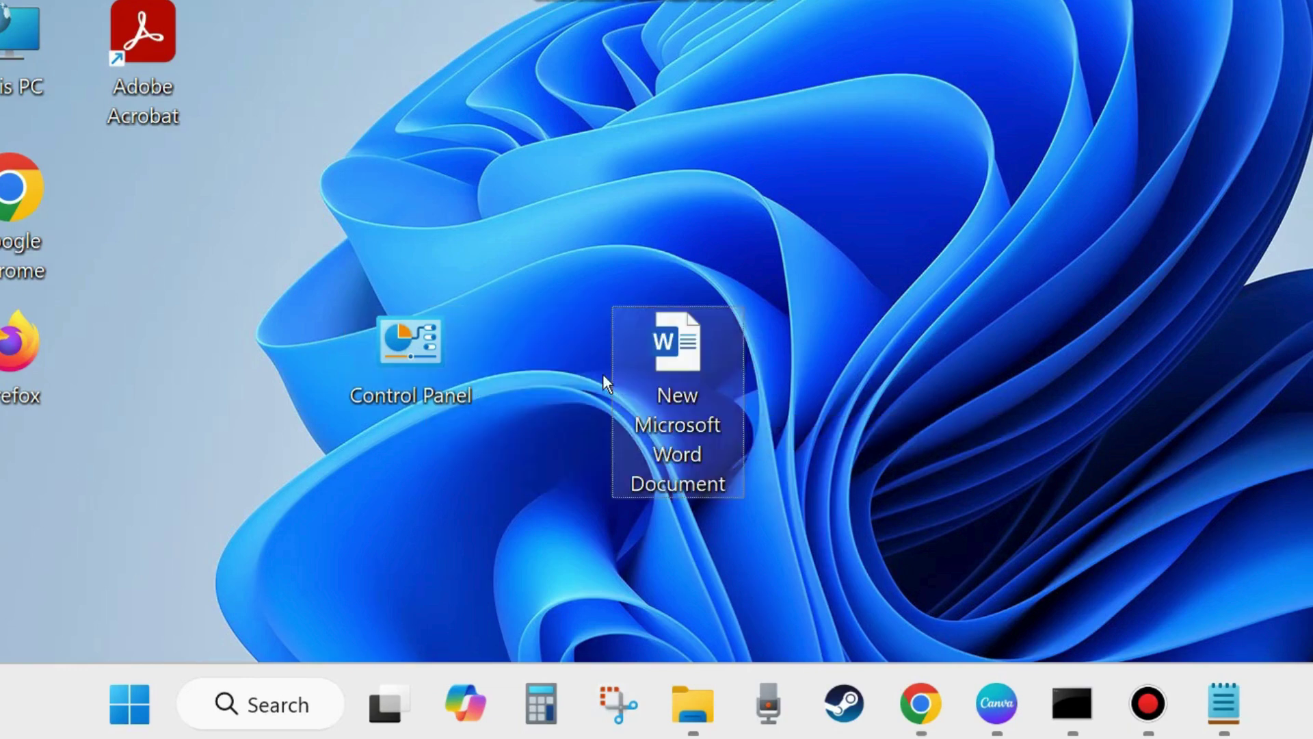
left_click(425, 349)
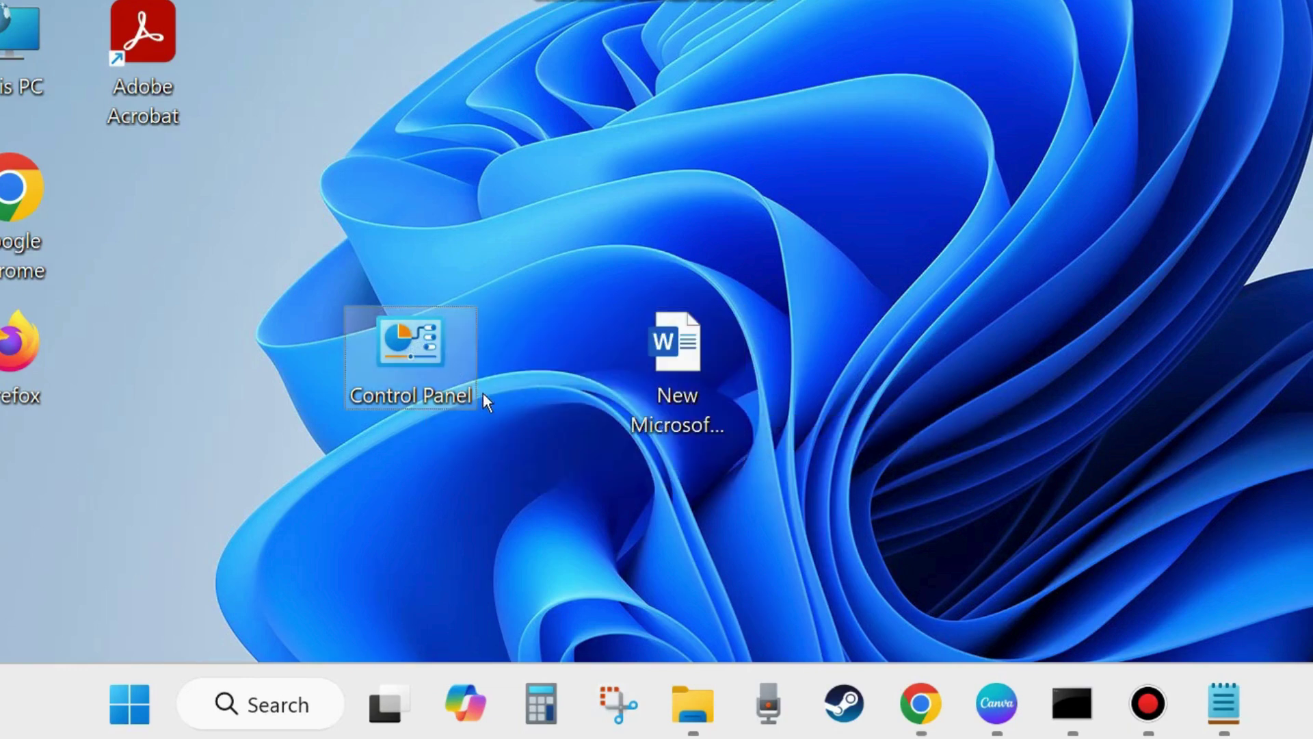
double_click(414, 362)
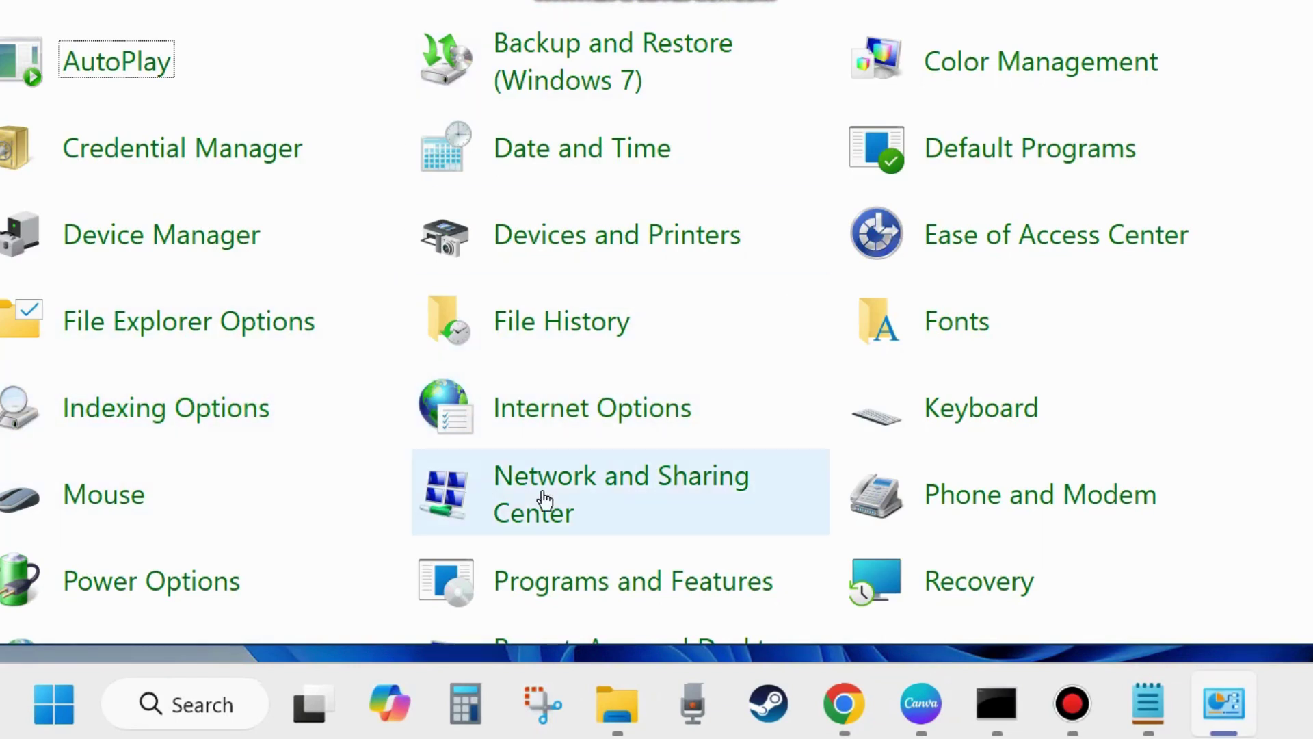
scroll(642, 585, "down", 1)
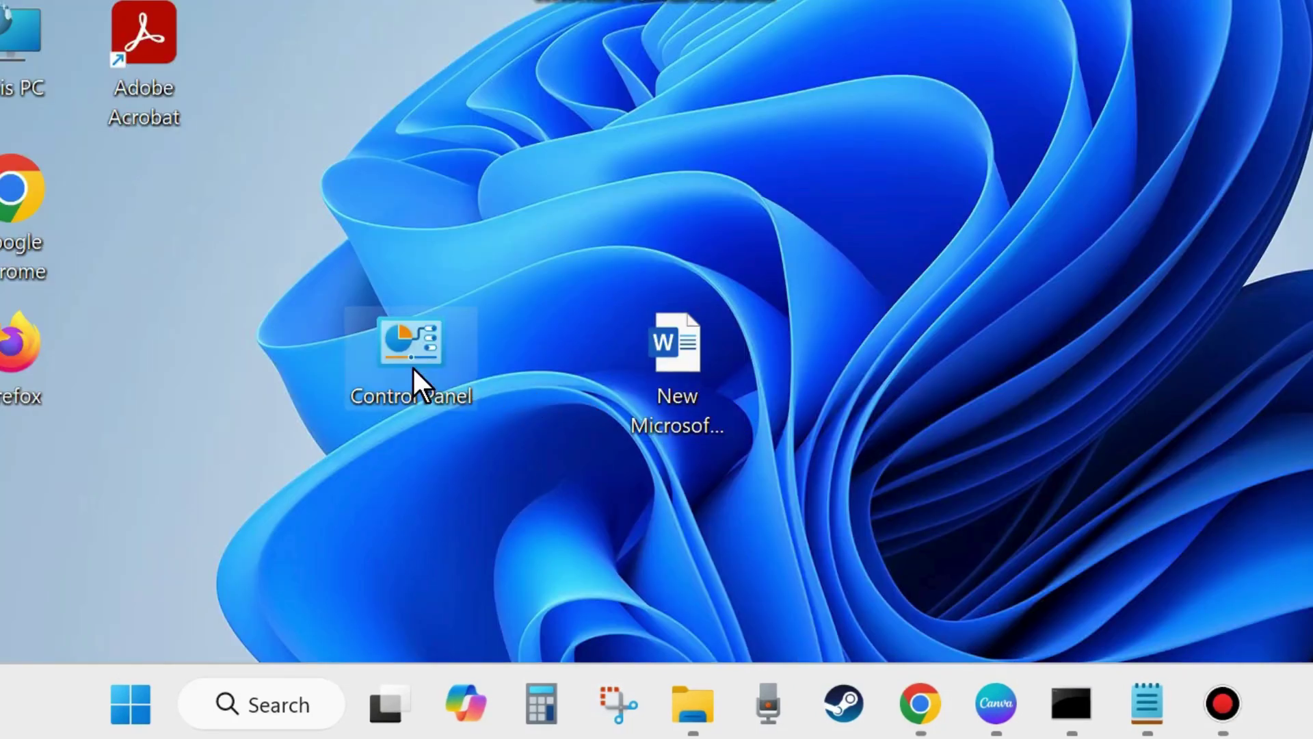
double_click(411, 366)
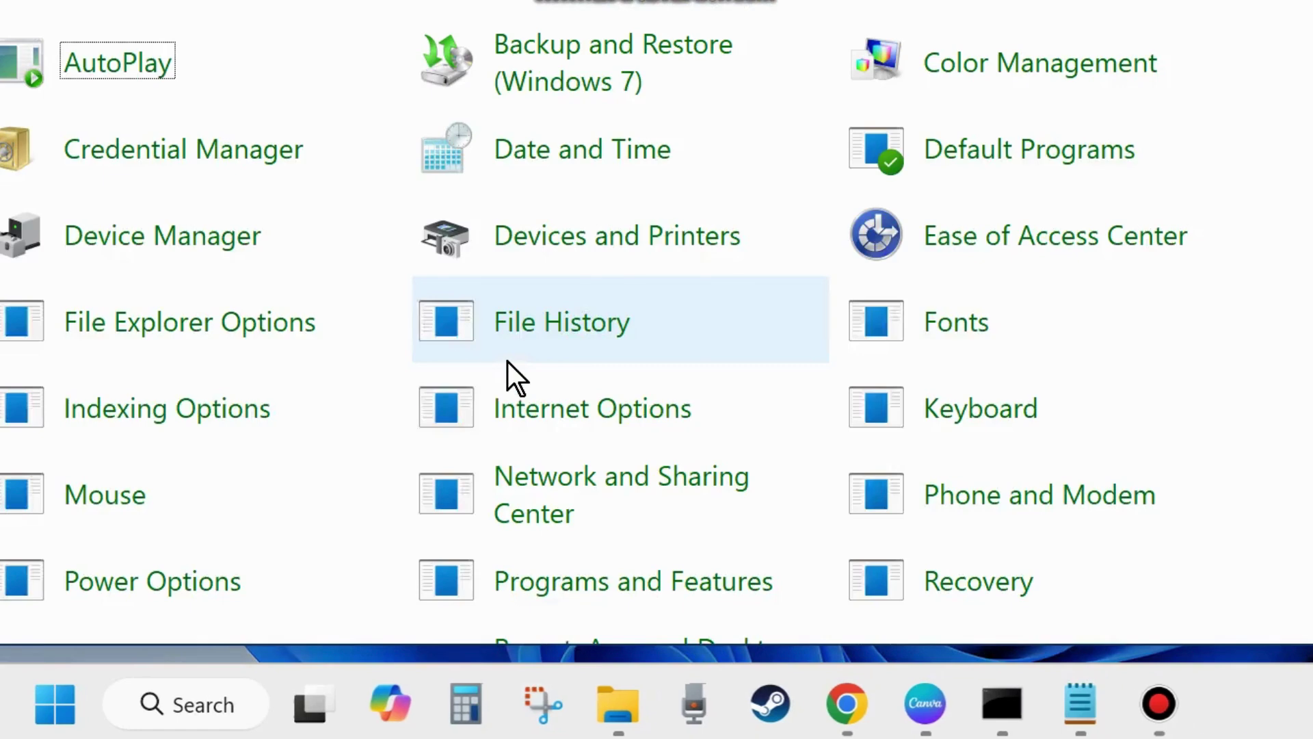
scroll(675, 439, "down", 1)
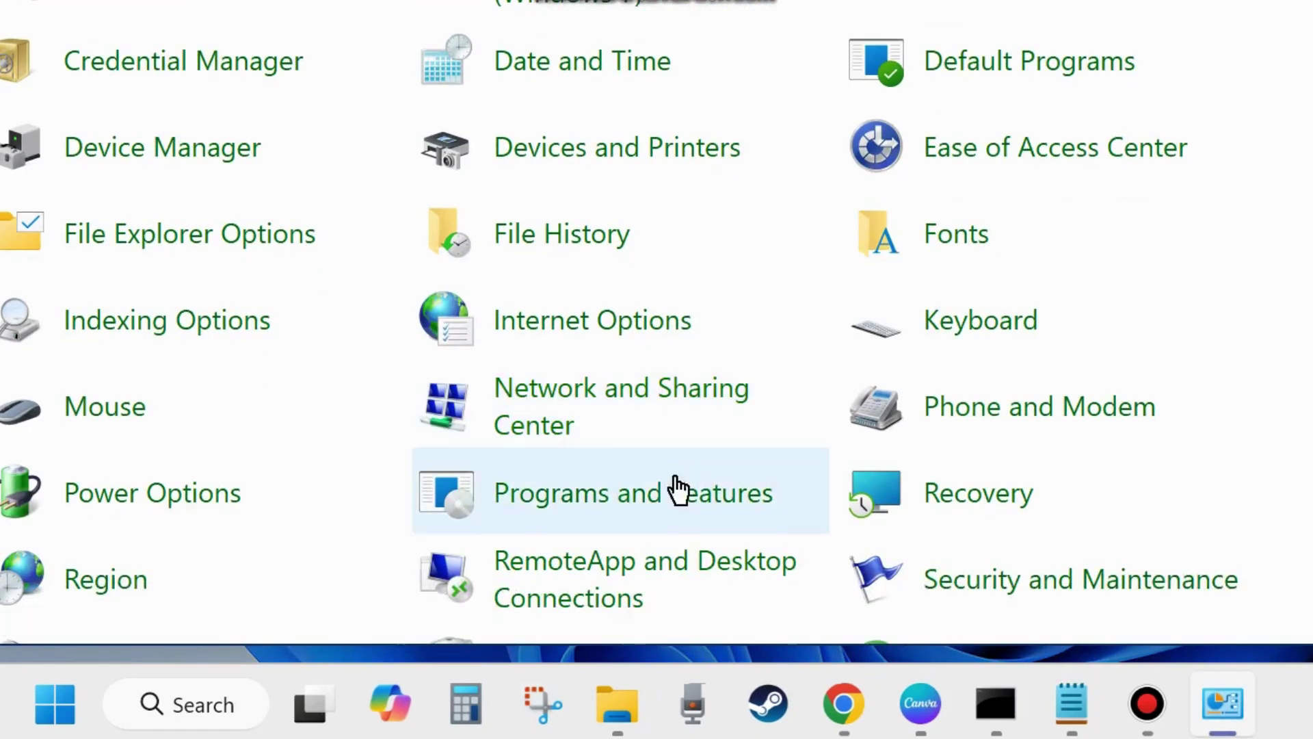
- View the repair dialog for Microsoft Office Home and Student 2021, then dismiss it and close Control Panel
left_click(596, 500)
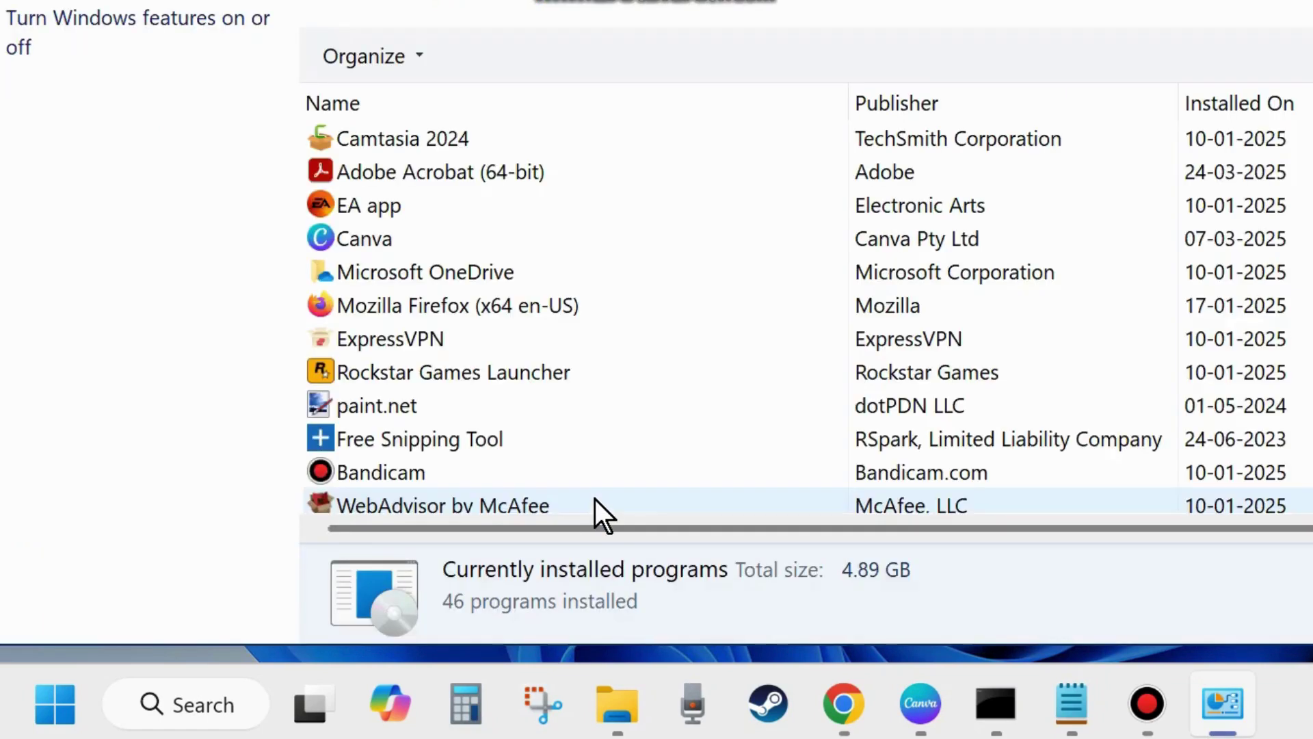
scroll(557, 361, "down", 3)
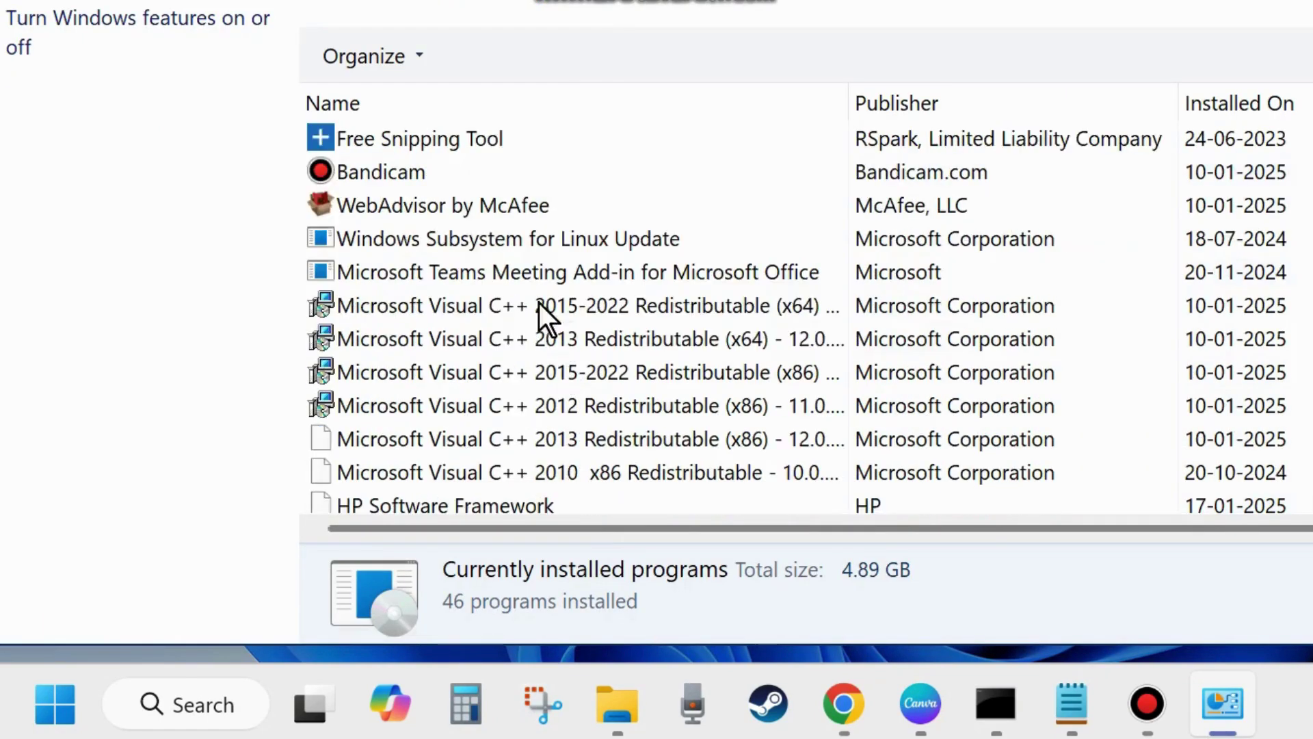
scroll(566, 206, "down", 9)
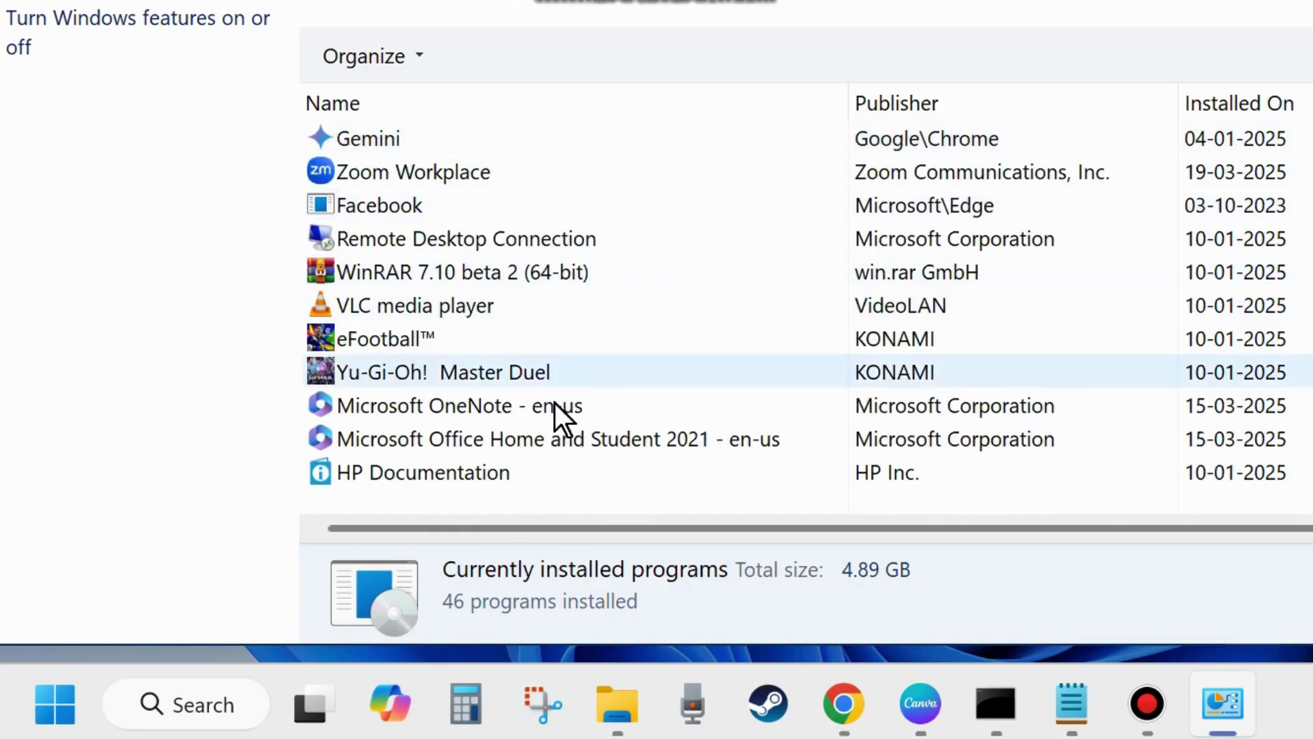
left_click(549, 442)
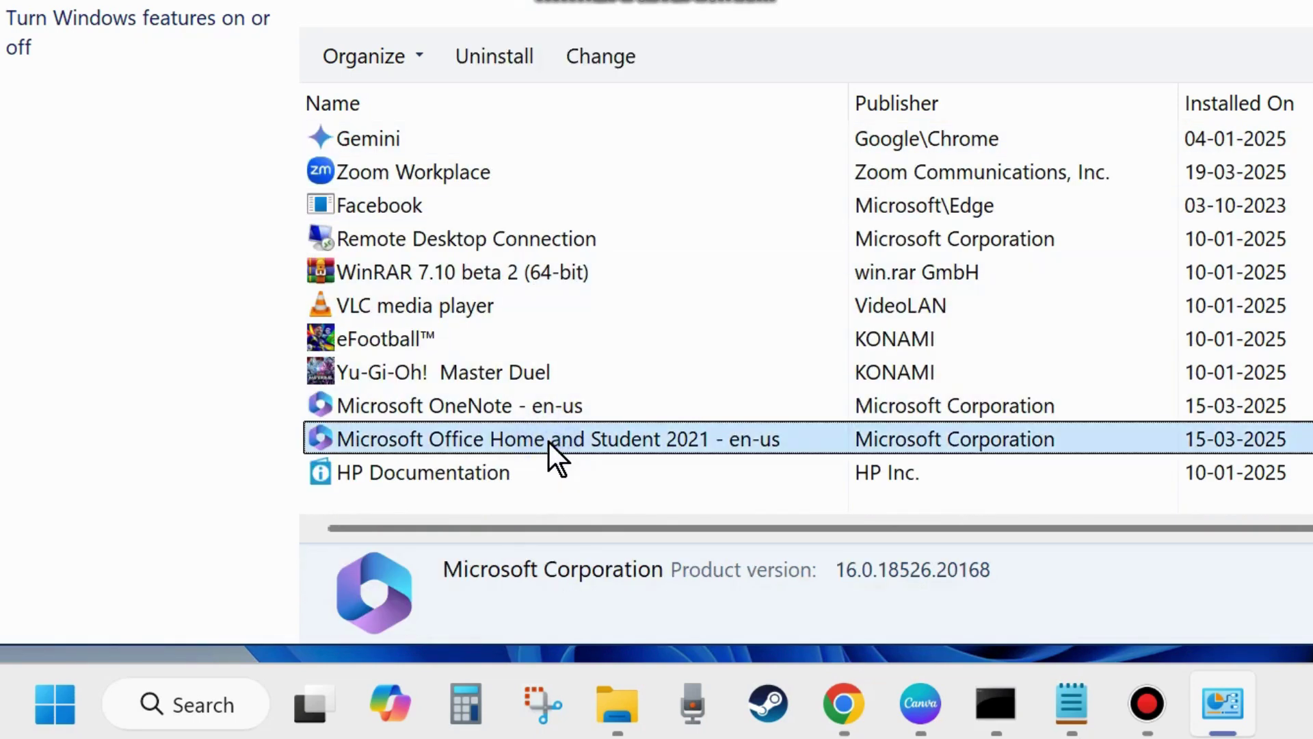
left_click(609, 63)
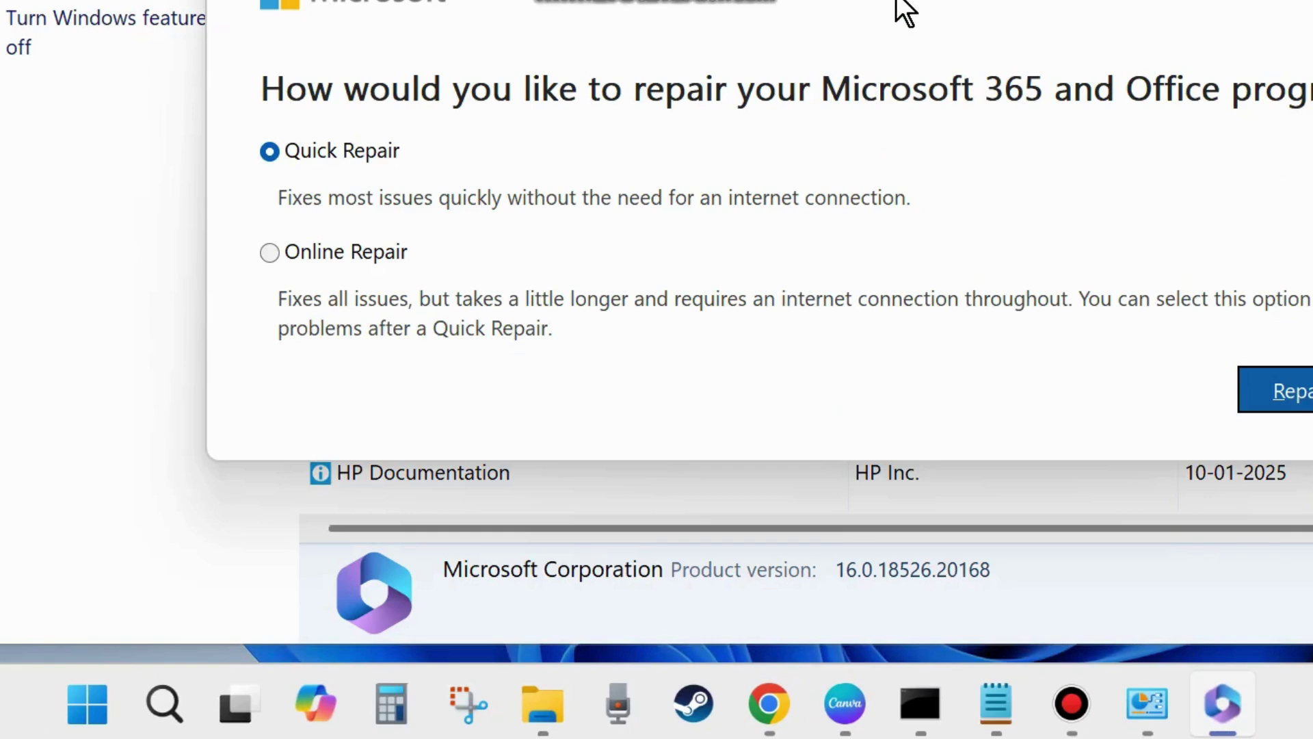
left_click_drag(902, 4, 675, 98)
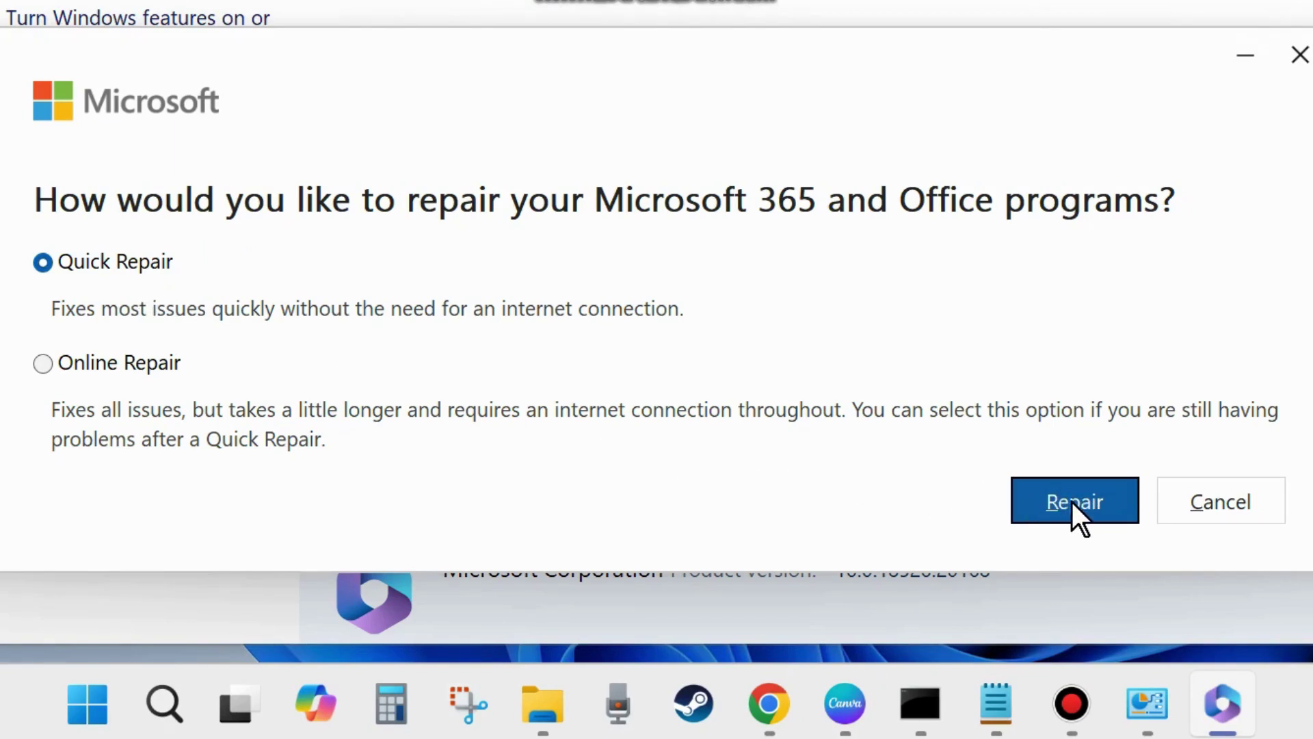
left_click(1300, 54)
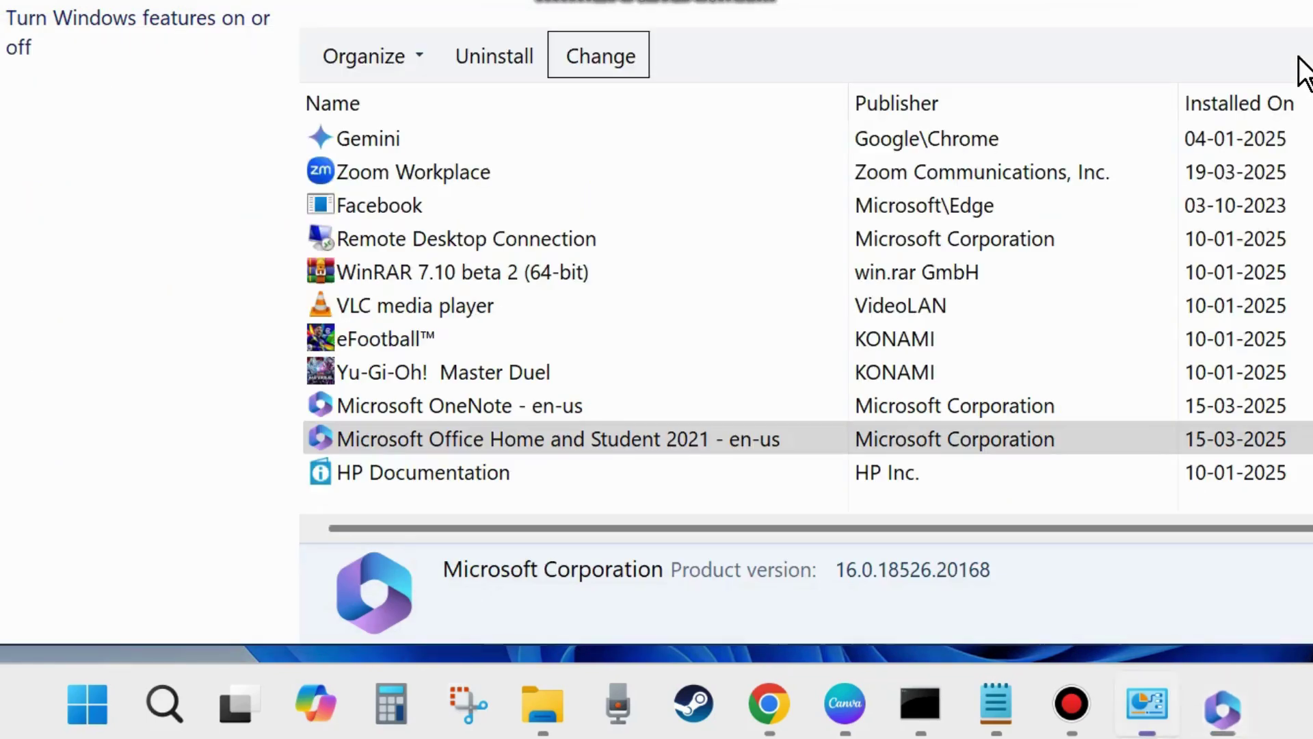
key("alt+F4")
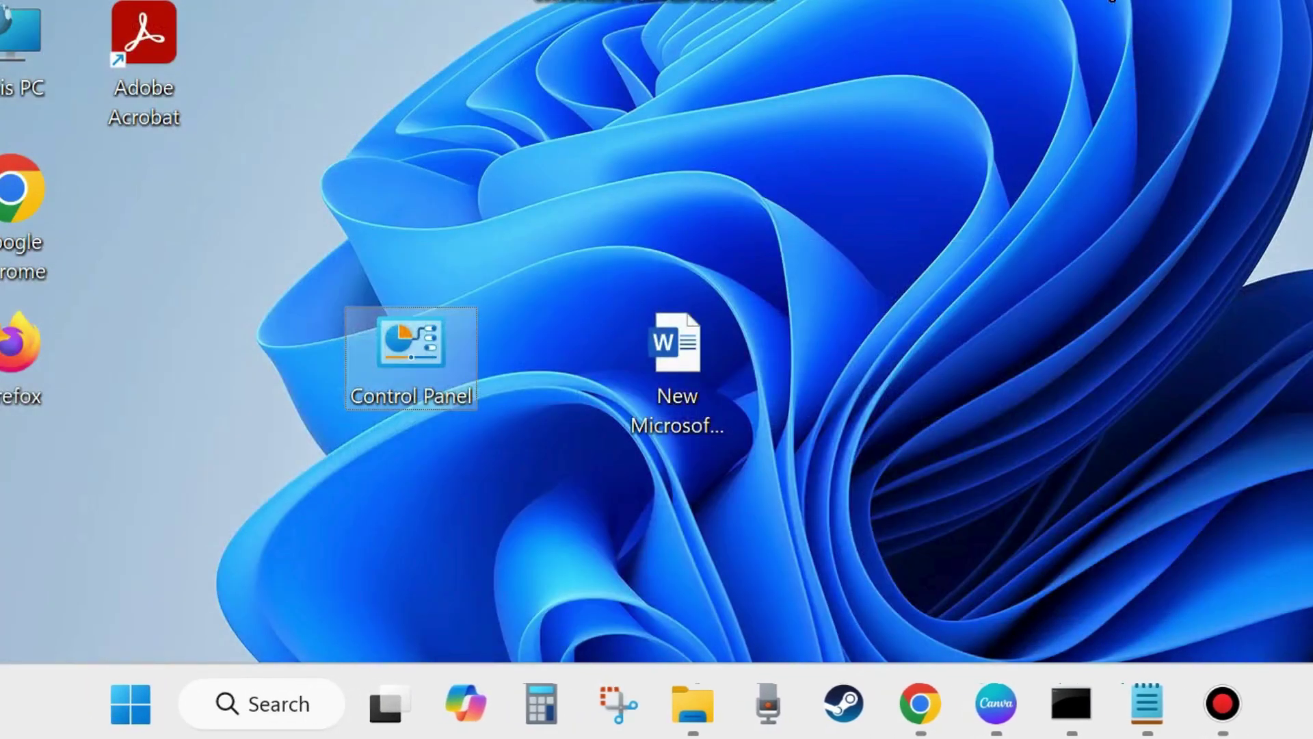
- Open This PC, then the Windows (C:) drive and its ProgramData folder
left_click(924, 313)
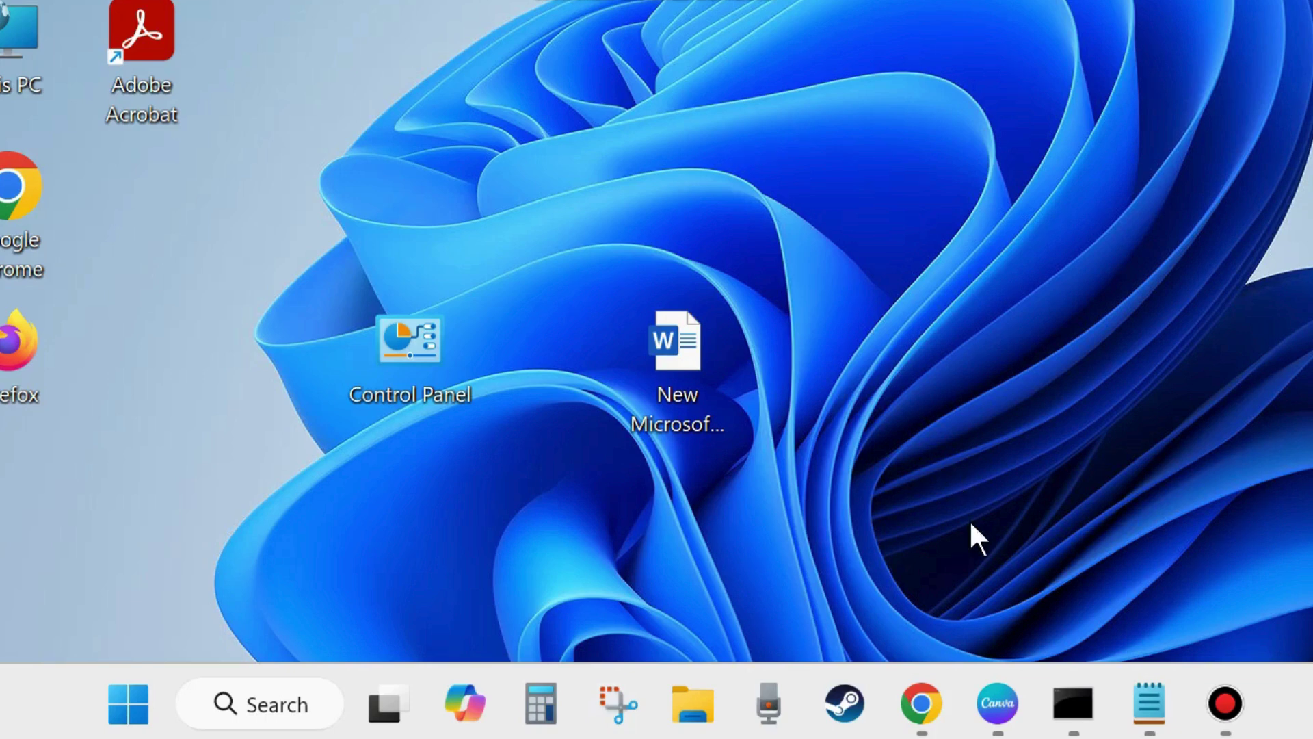
double_click(18, 70)
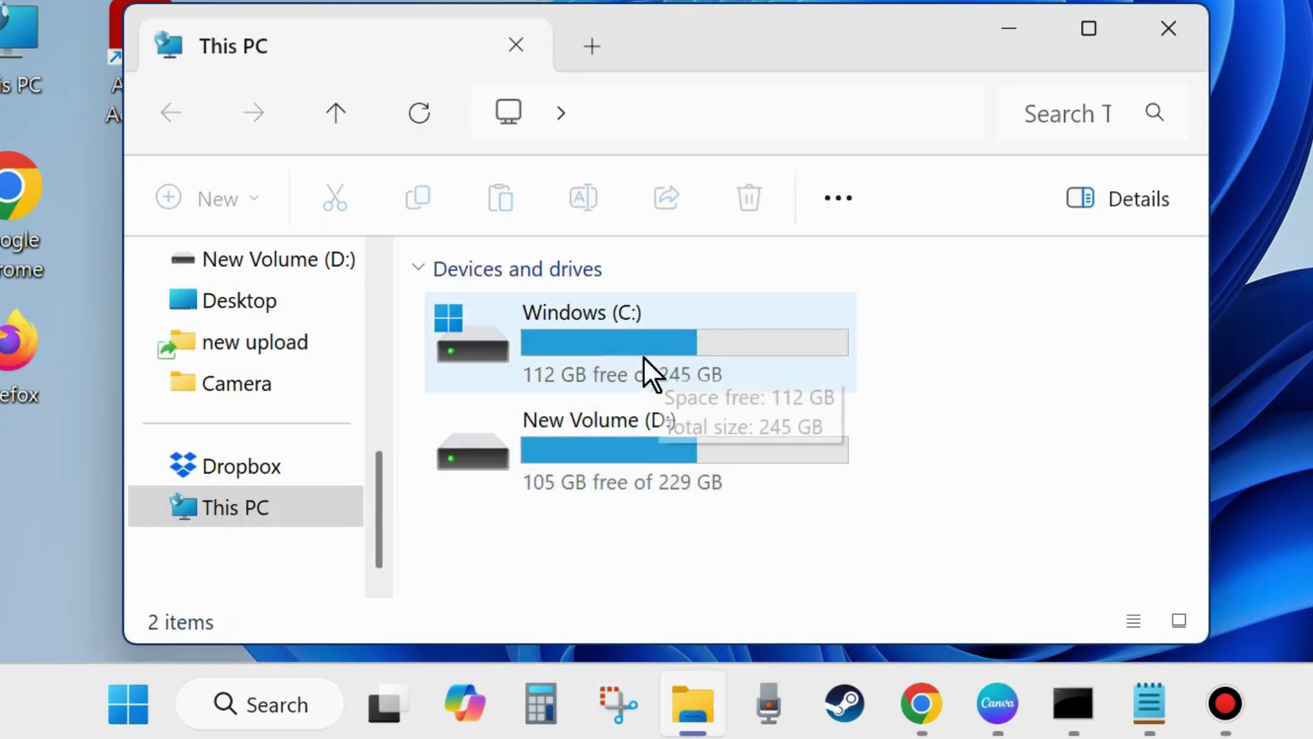
double_click(599, 353)
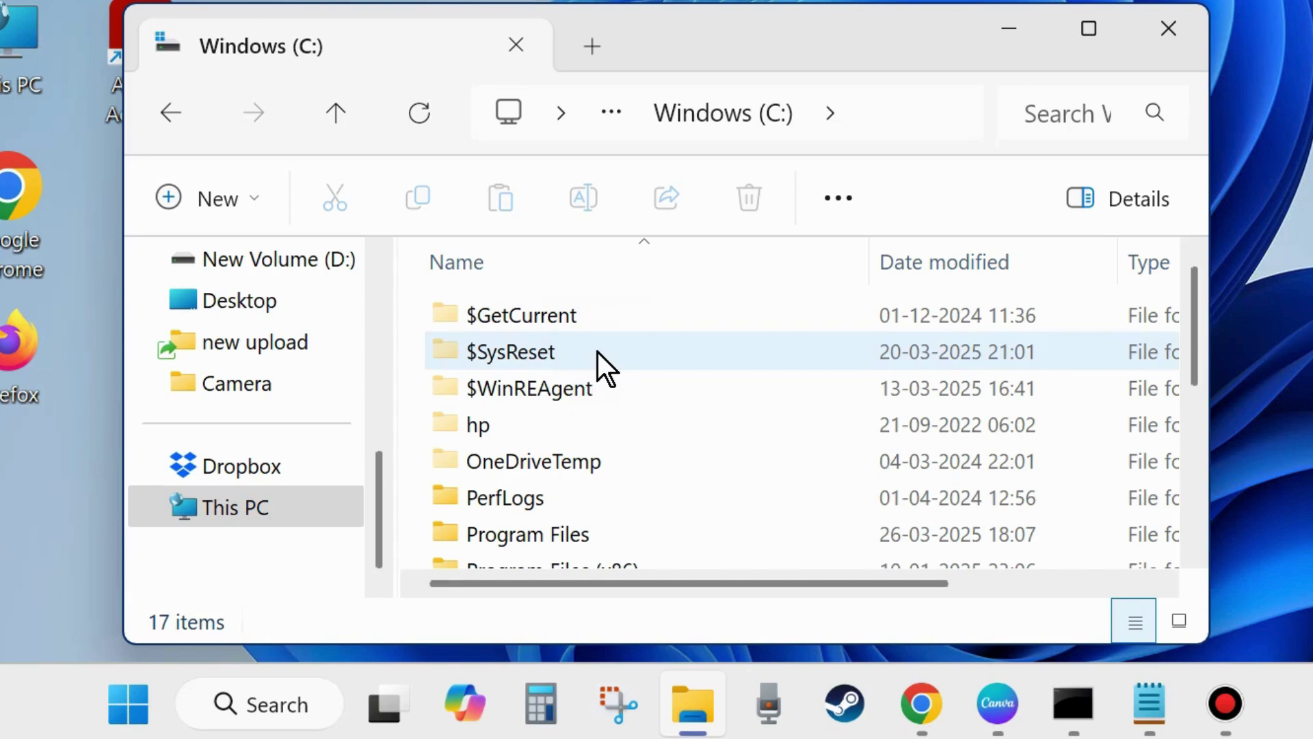
scroll(578, 504, "down", 1)
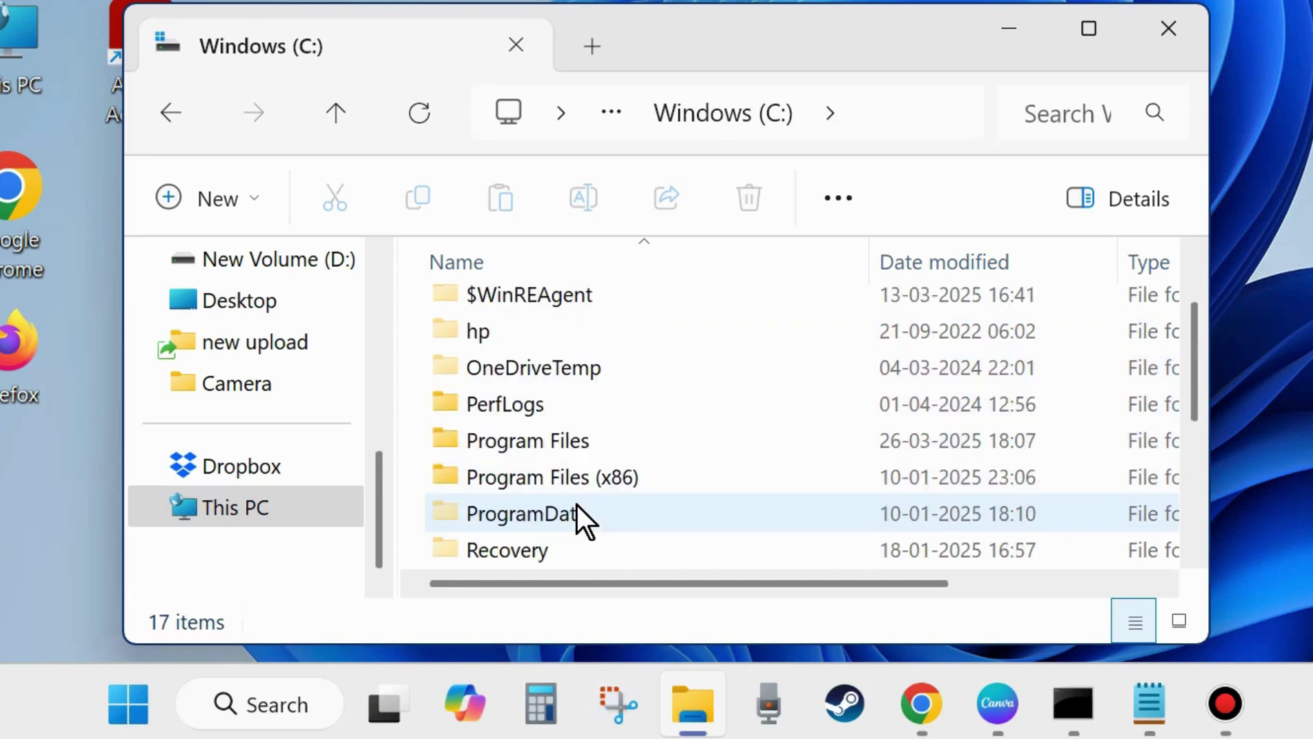
scroll(576, 505, "down", 1)
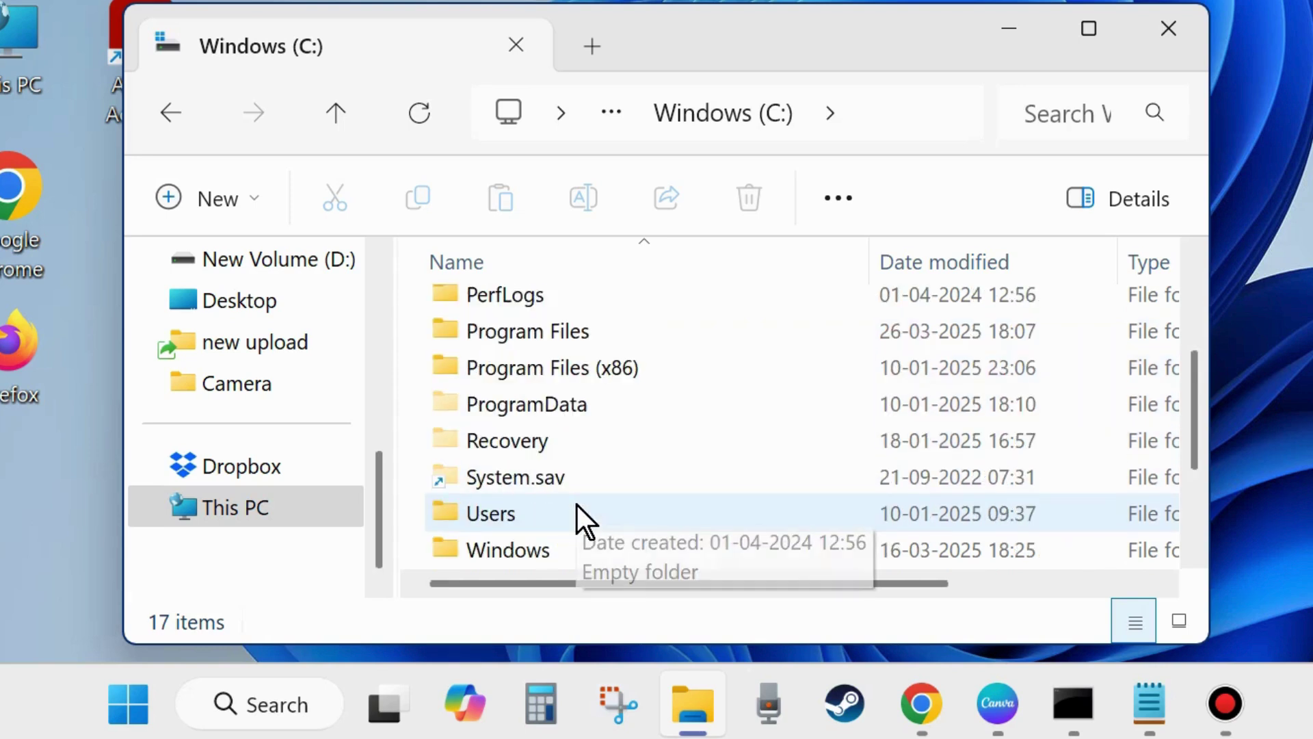
left_click(527, 405)
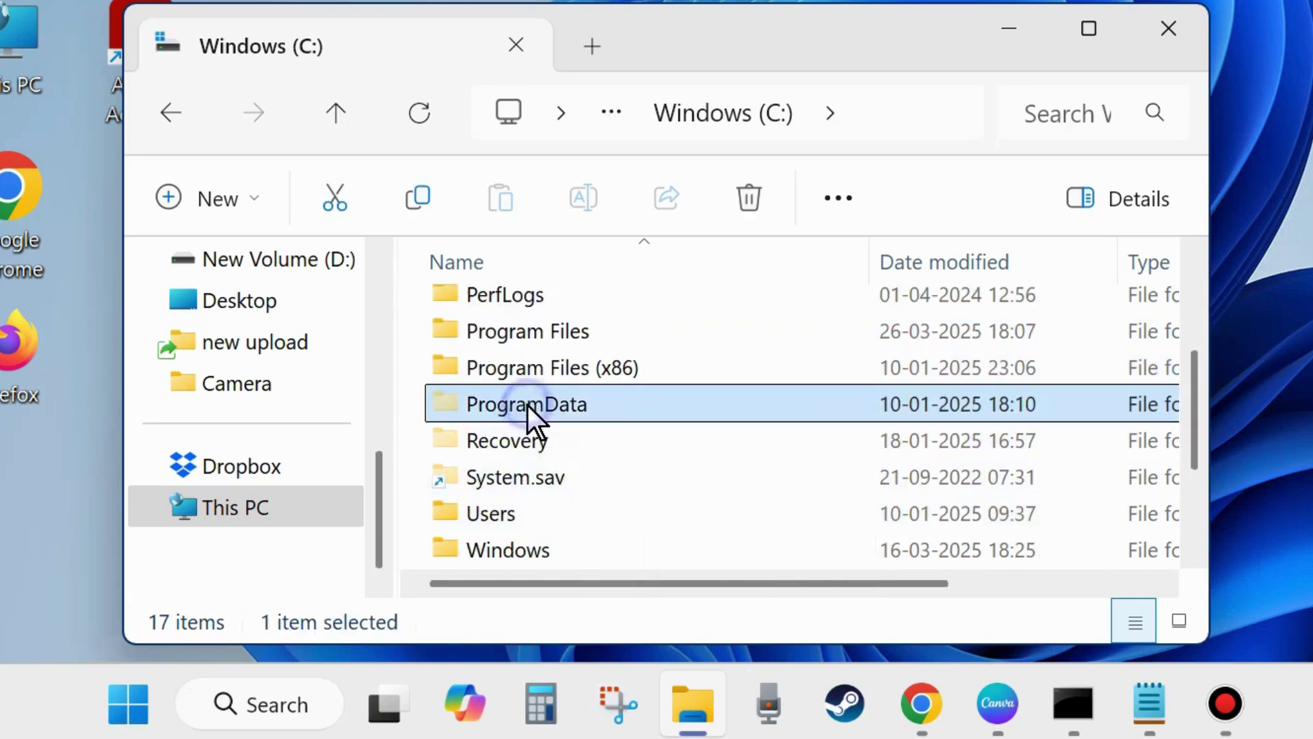
double_click(602, 407)
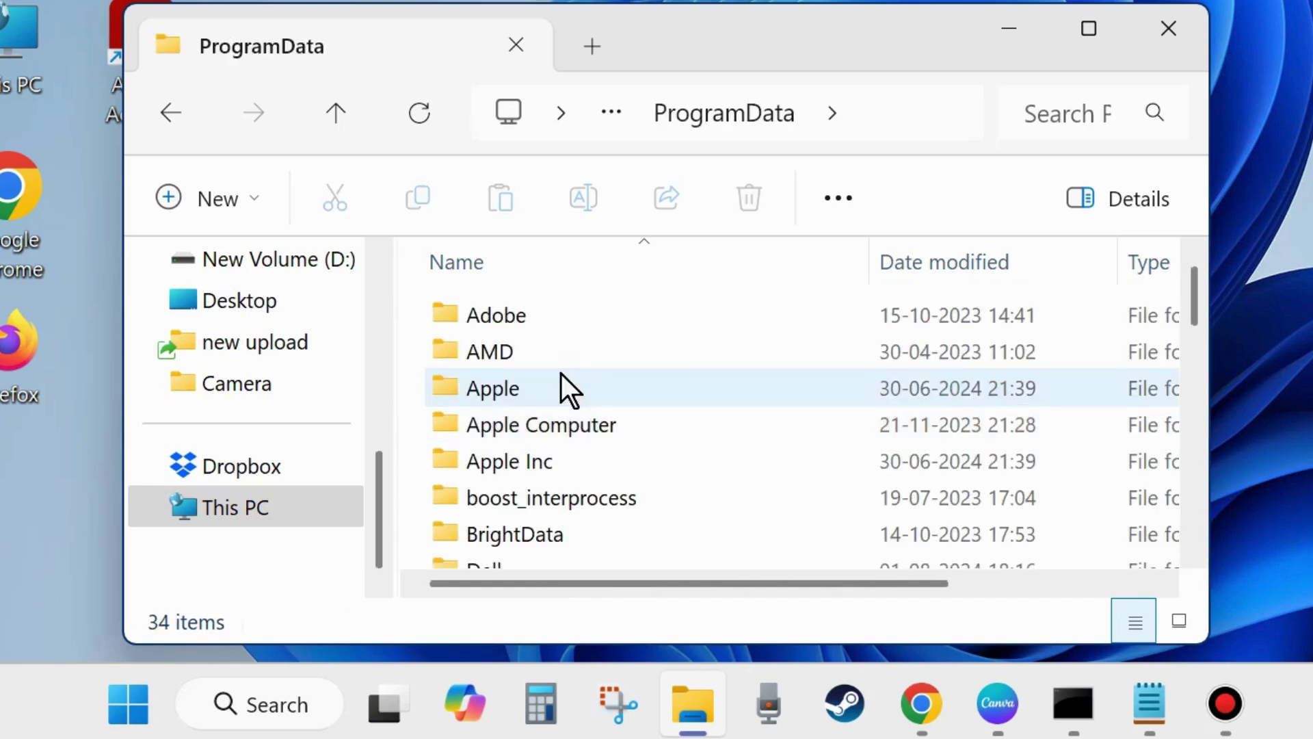
- Navigate into Microsoft\ClickToRun inside ProgramData
scroll(590, 465, "down", 2)
scroll(591, 464, "down", 2)
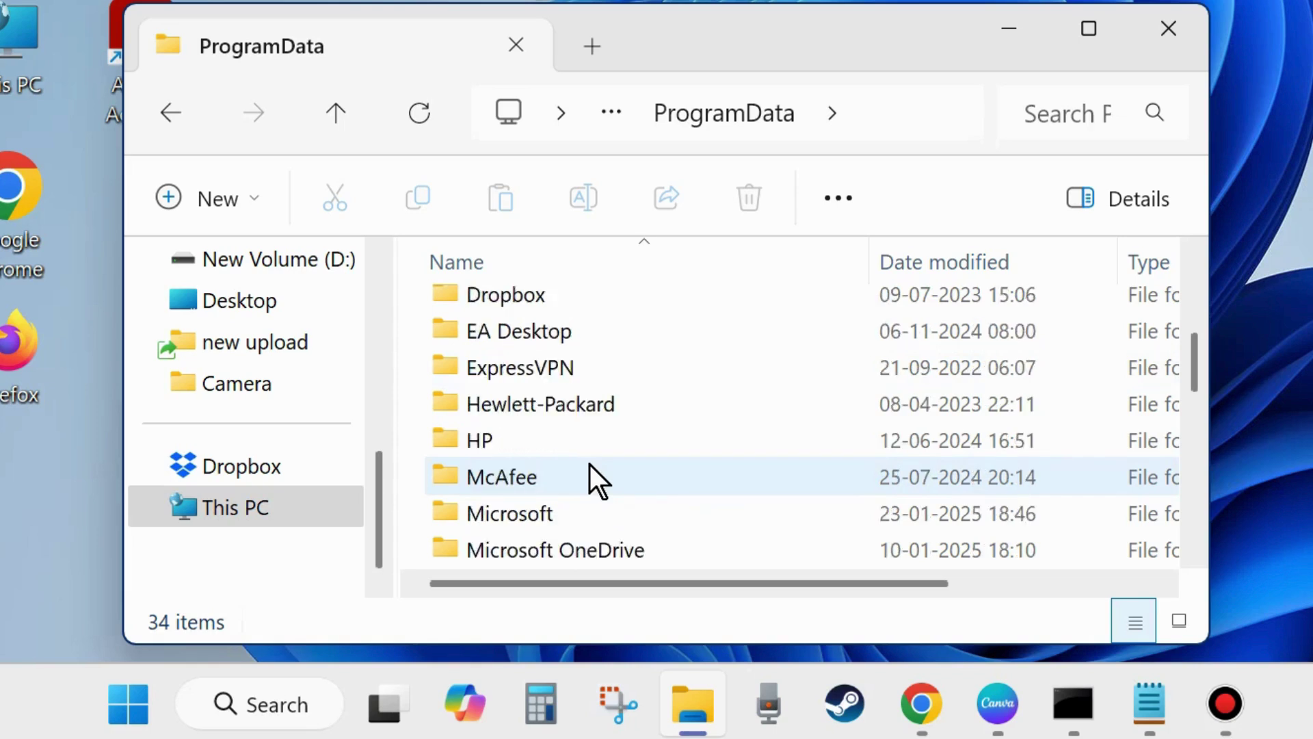
left_click(530, 406)
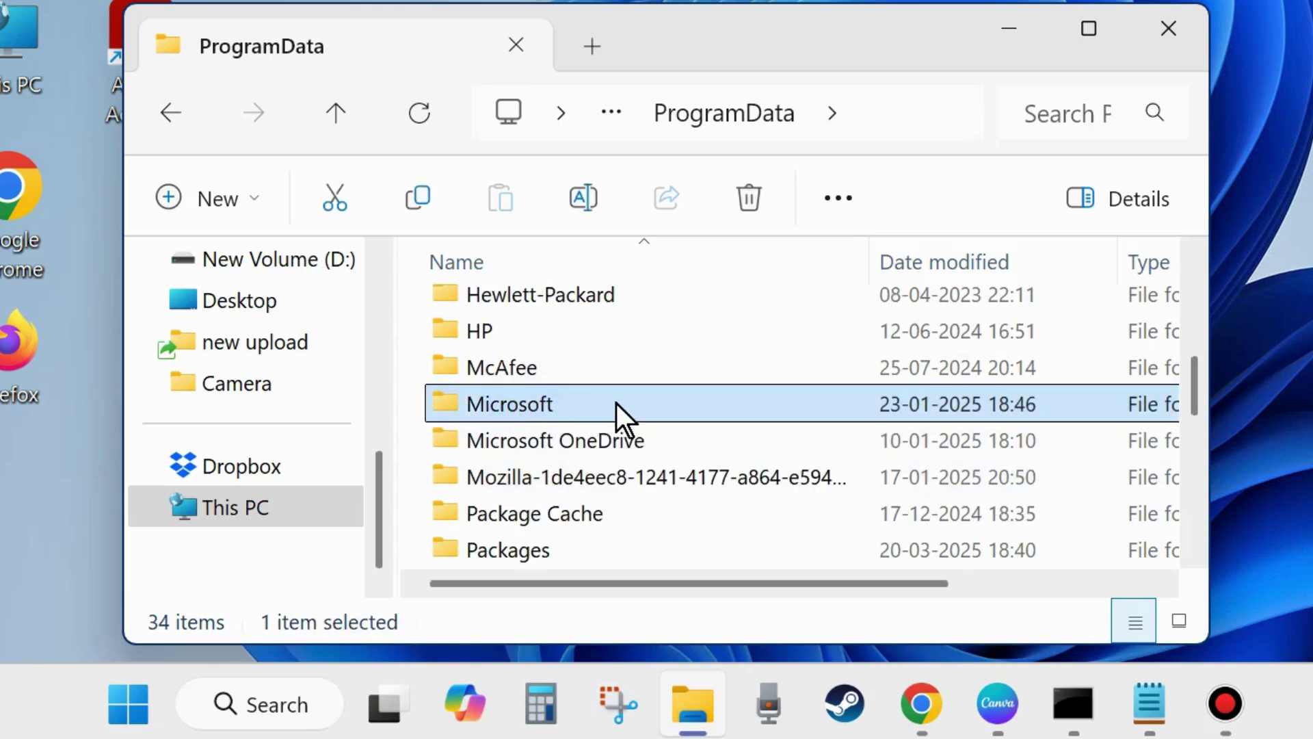
double_click(555, 404)
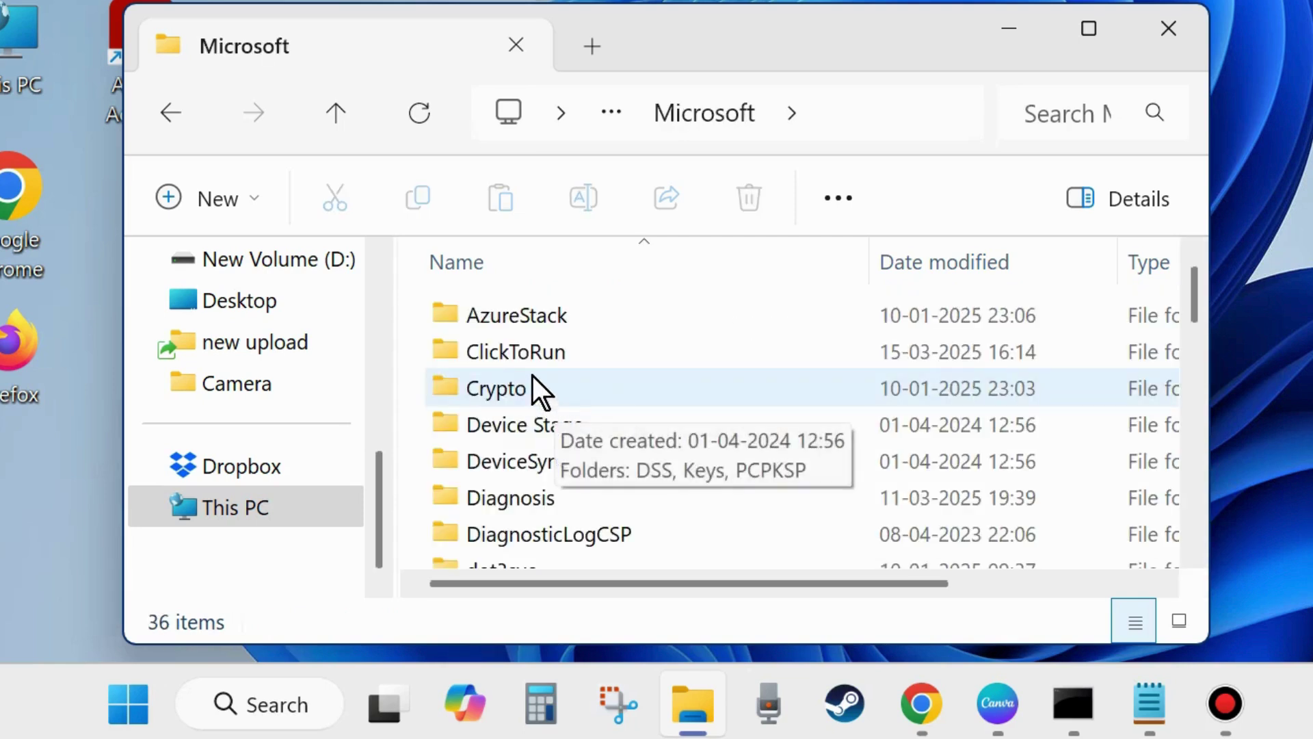
left_click(550, 354)
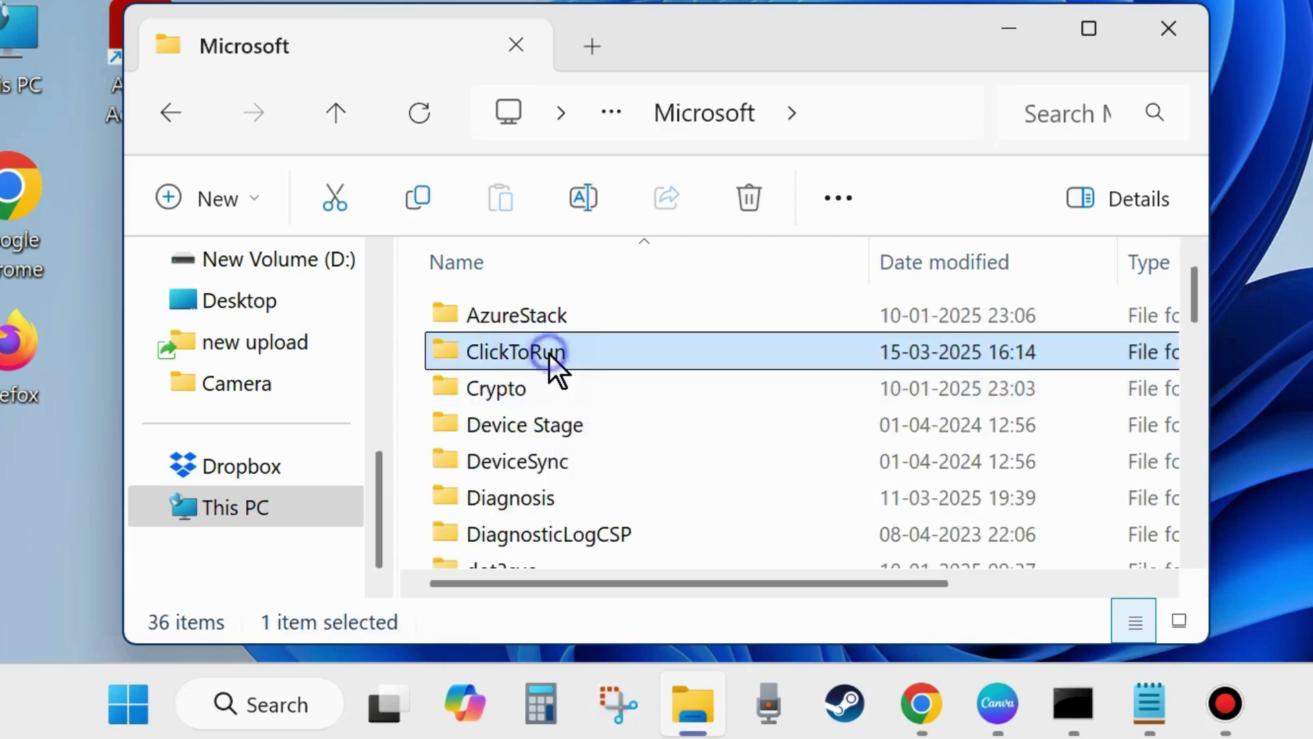
double_click(548, 353)
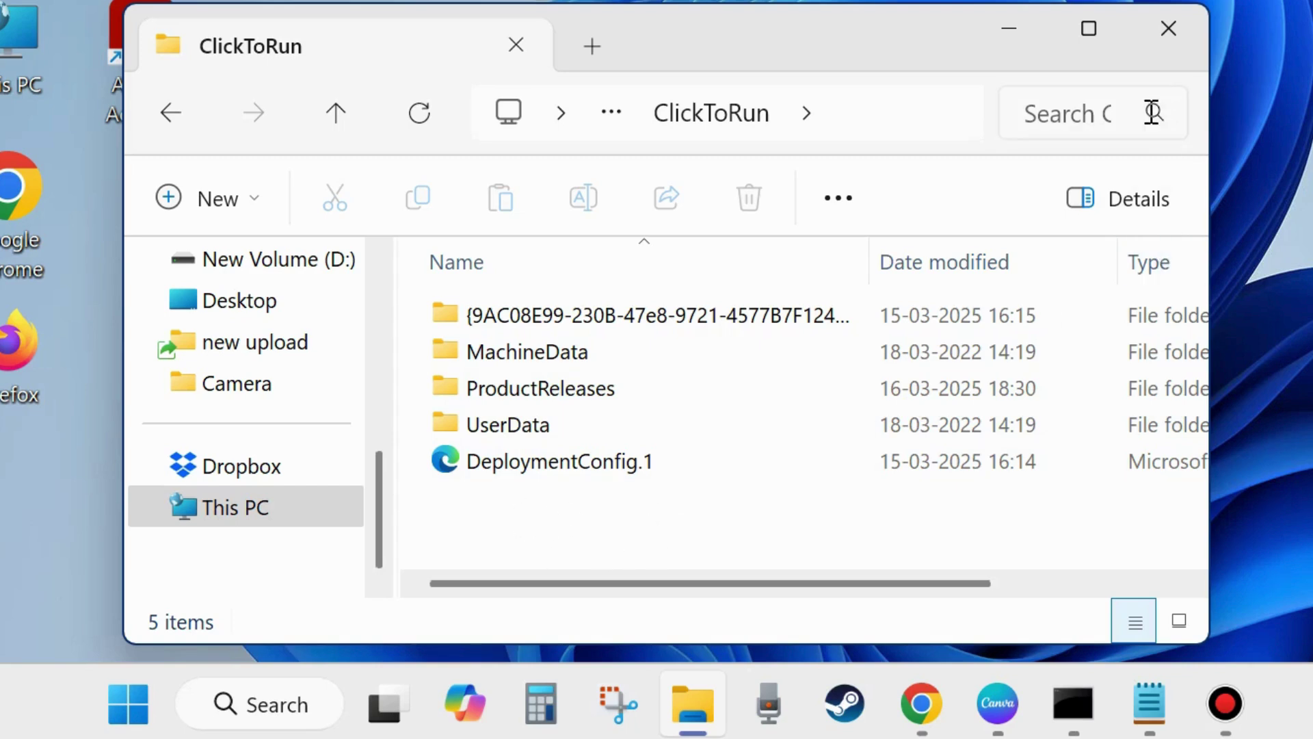
- Search ClickToRun for 'update', review the 7 C2RManifest results, then close File Explorer
left_click(1073, 113)
type("upda")
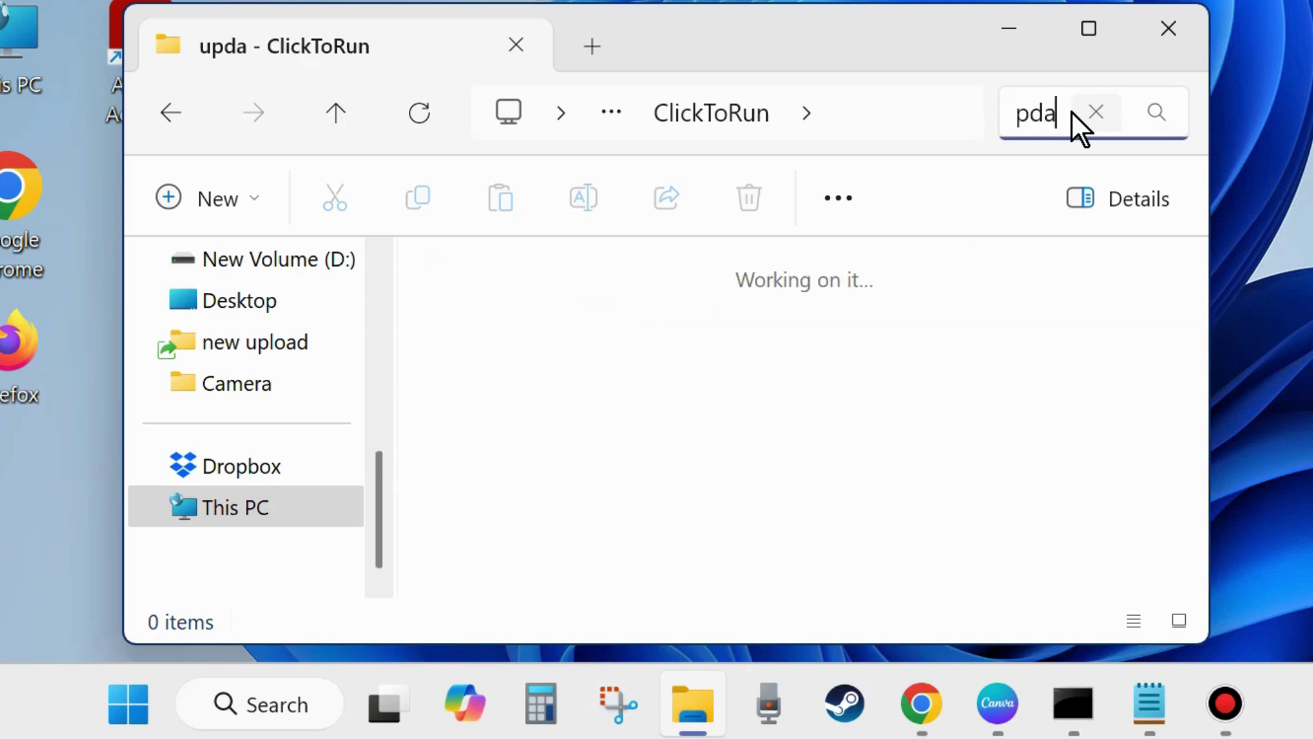
type("te")
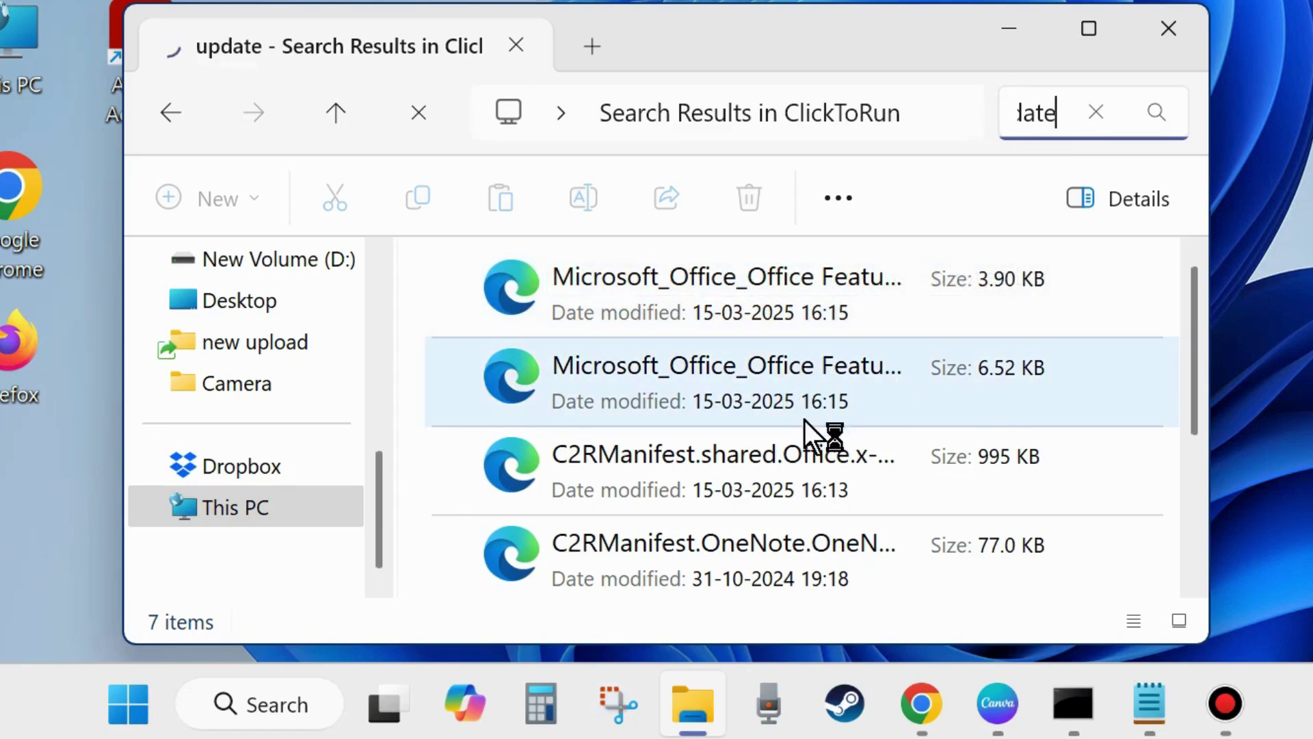
scroll(767, 521, "down", 3)
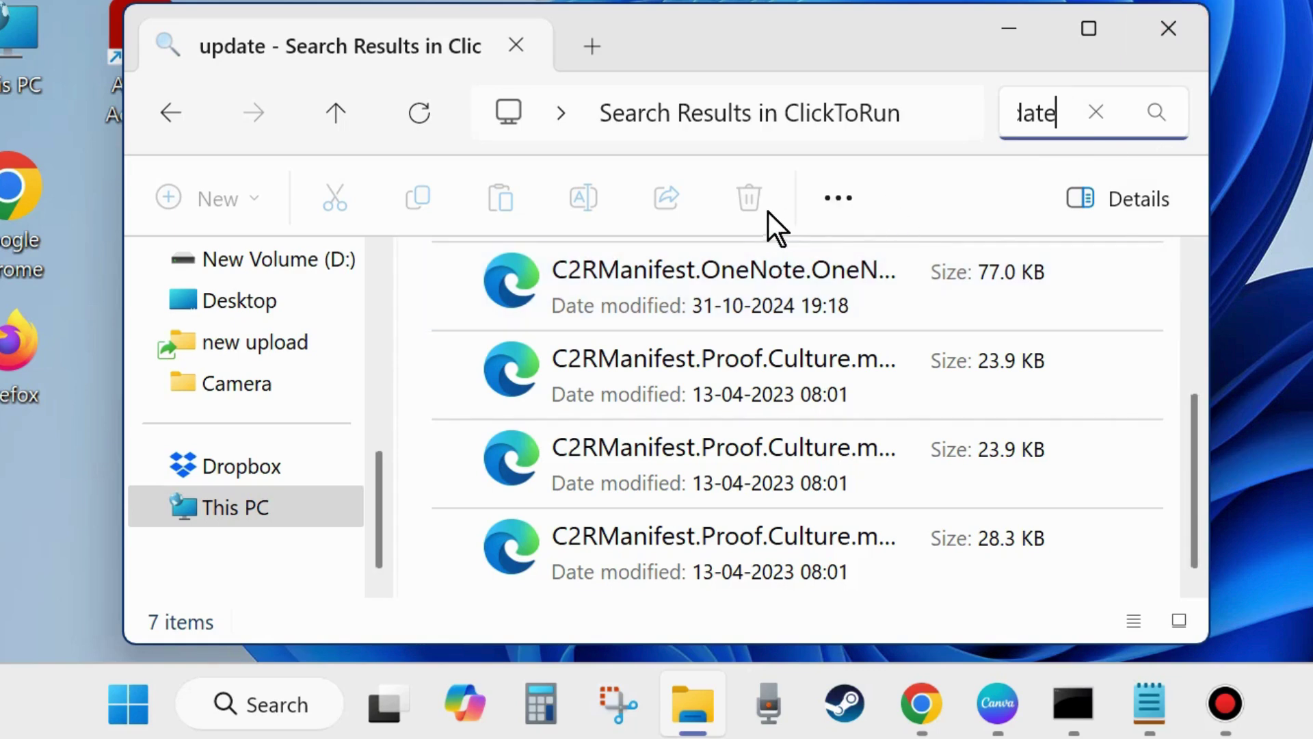
left_click(750, 198)
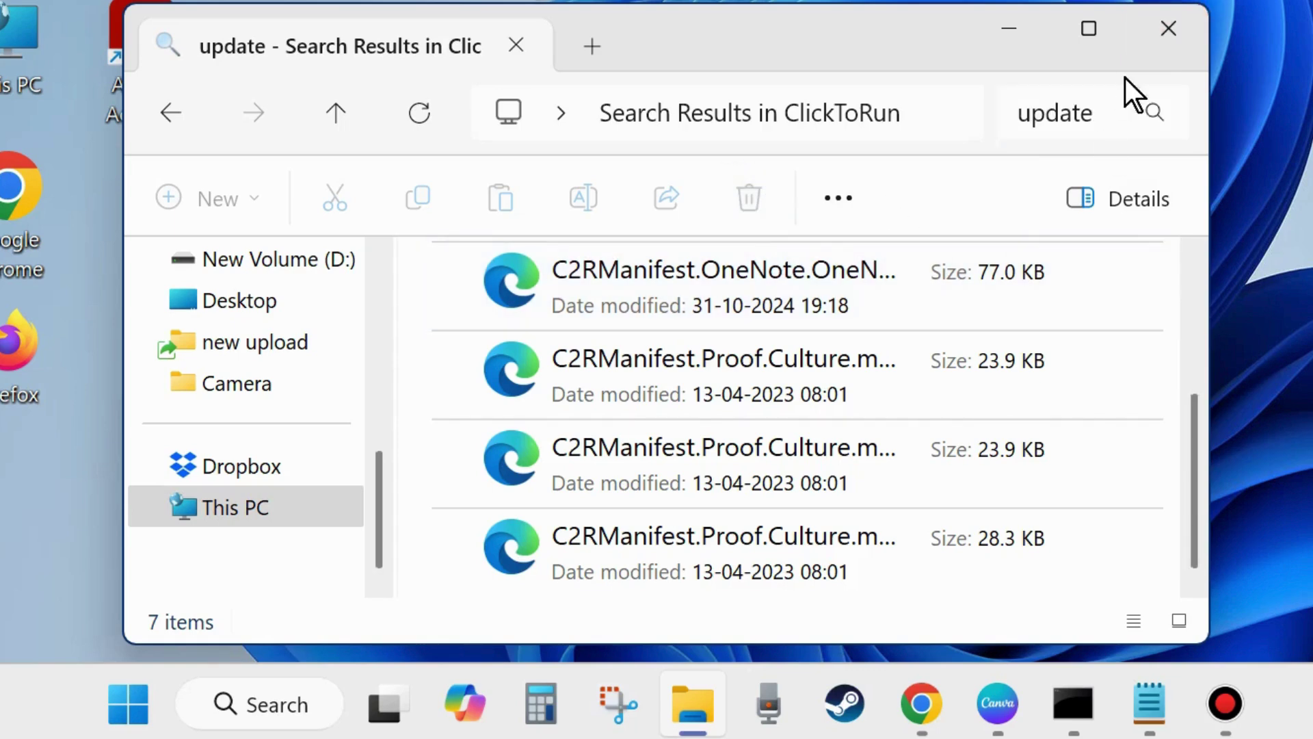
left_click(1169, 28)
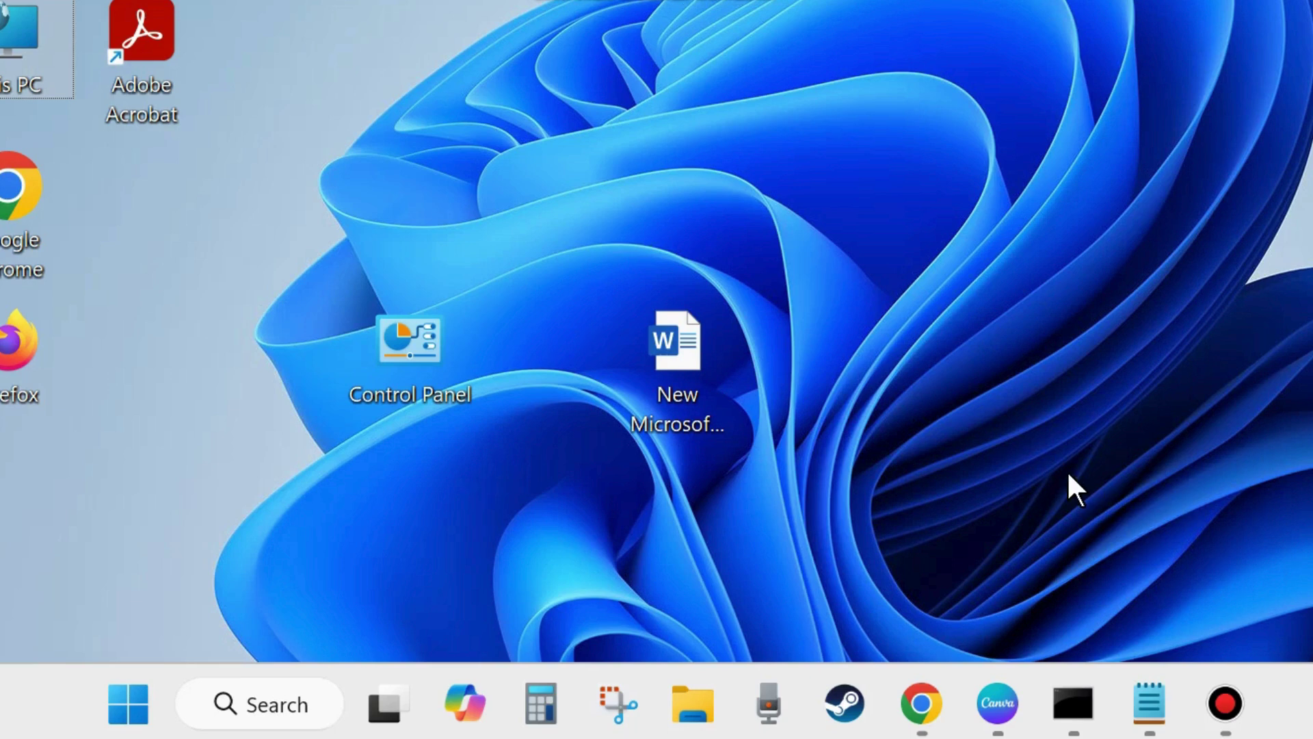
- Open Settings from the Win+X menu and go to System › Troubleshoot
right_click(135, 722)
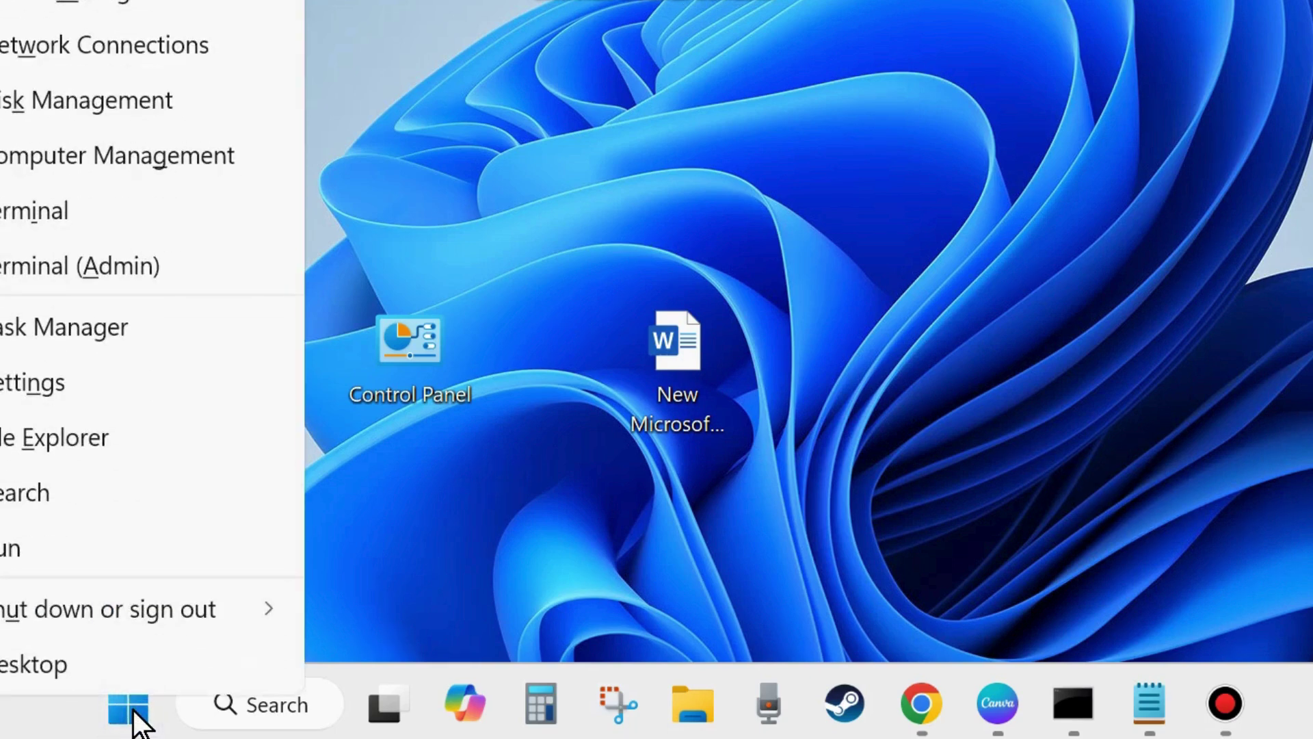
left_click(53, 393)
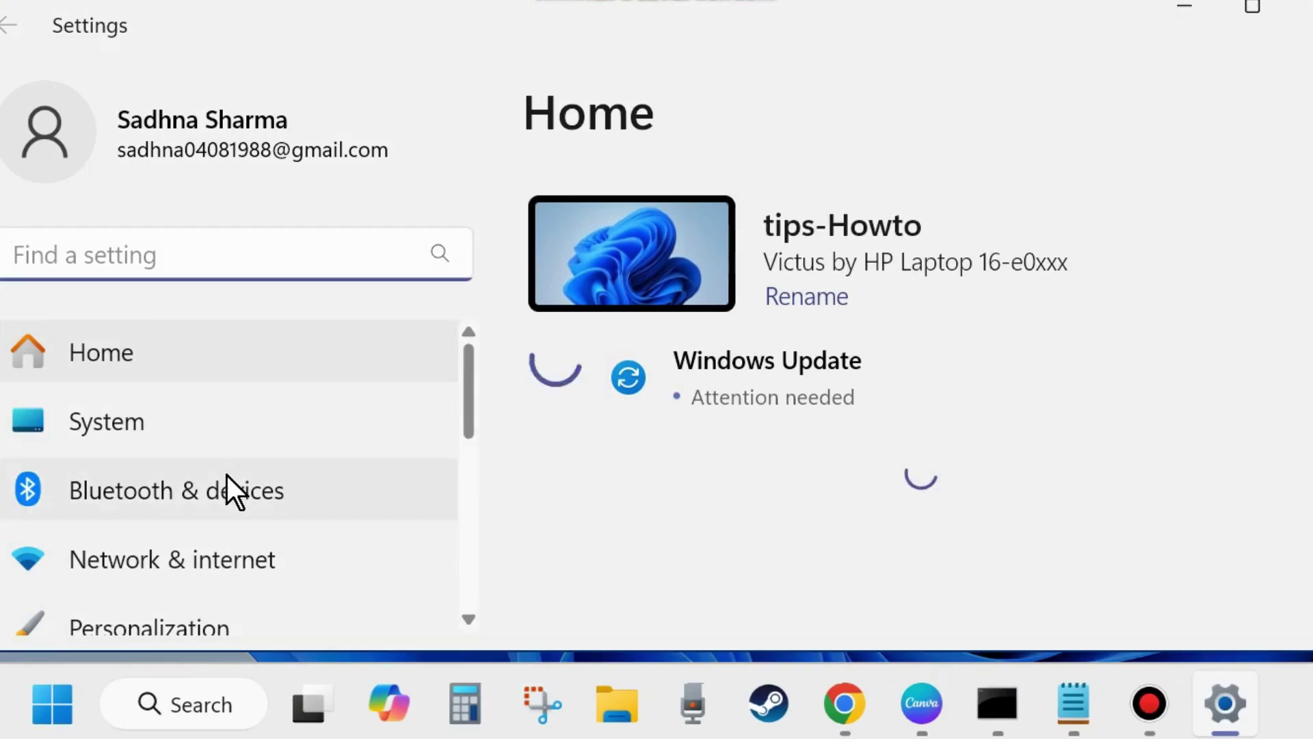
scroll(226, 475, "down", 5)
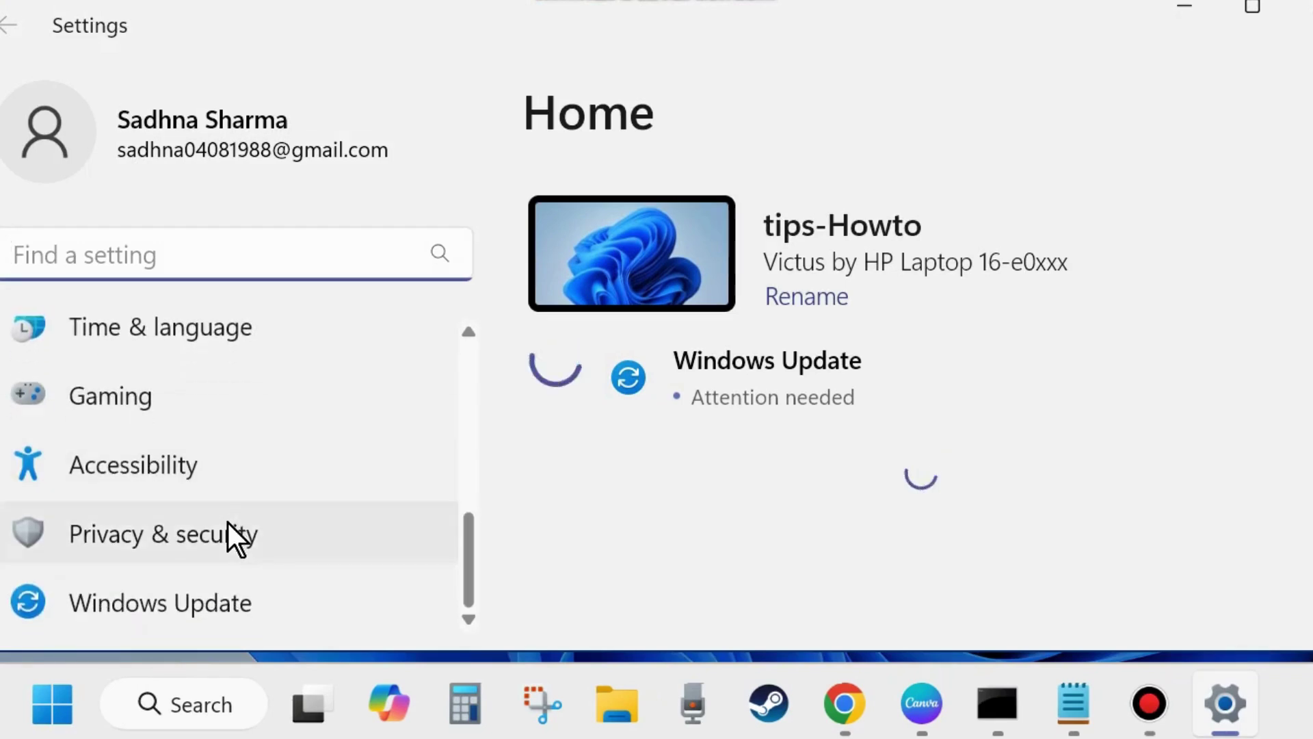
scroll(228, 523, "up", 5)
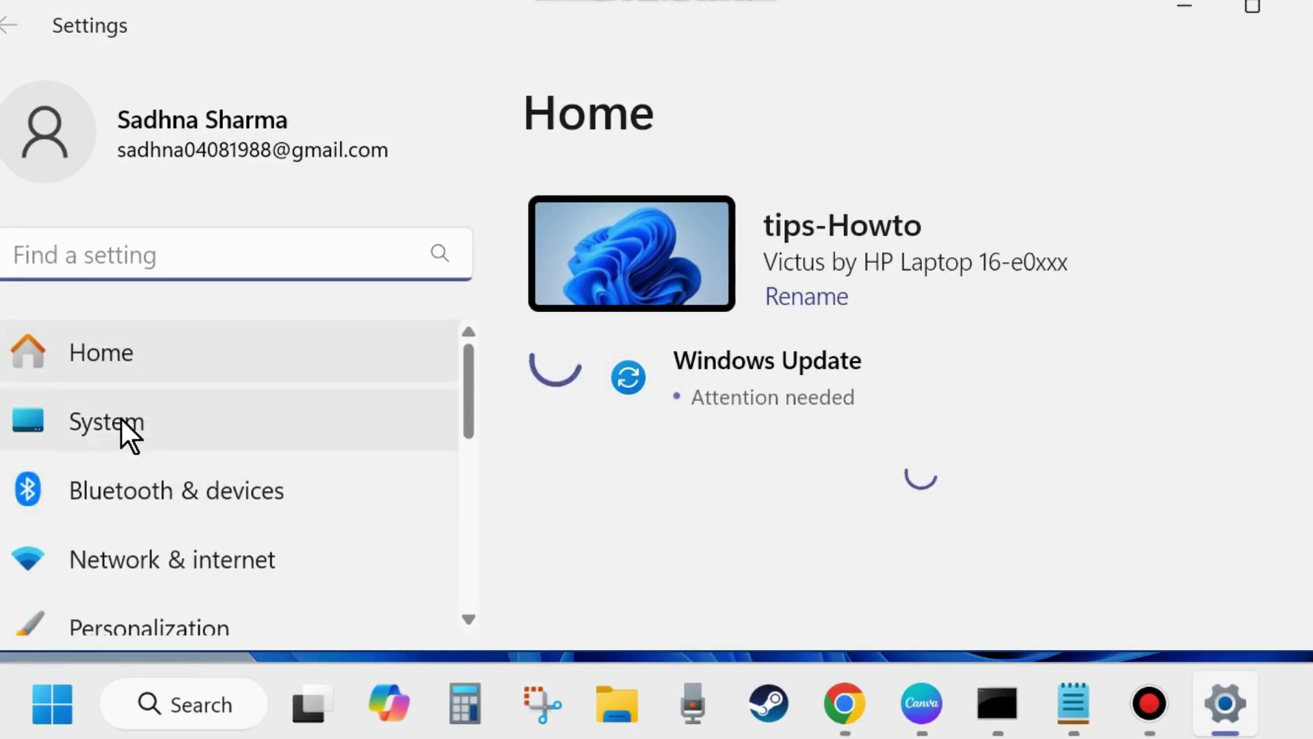
left_click(121, 419)
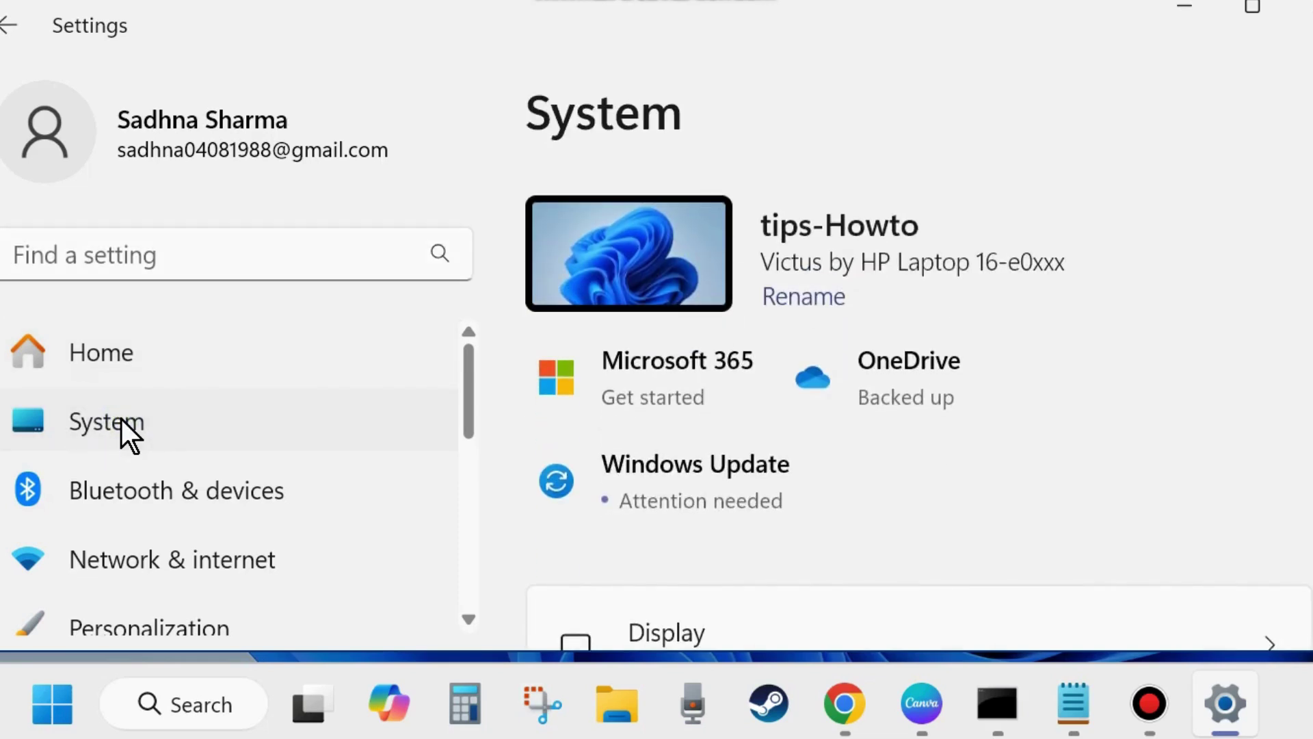
scroll(927, 451, "down", 10)
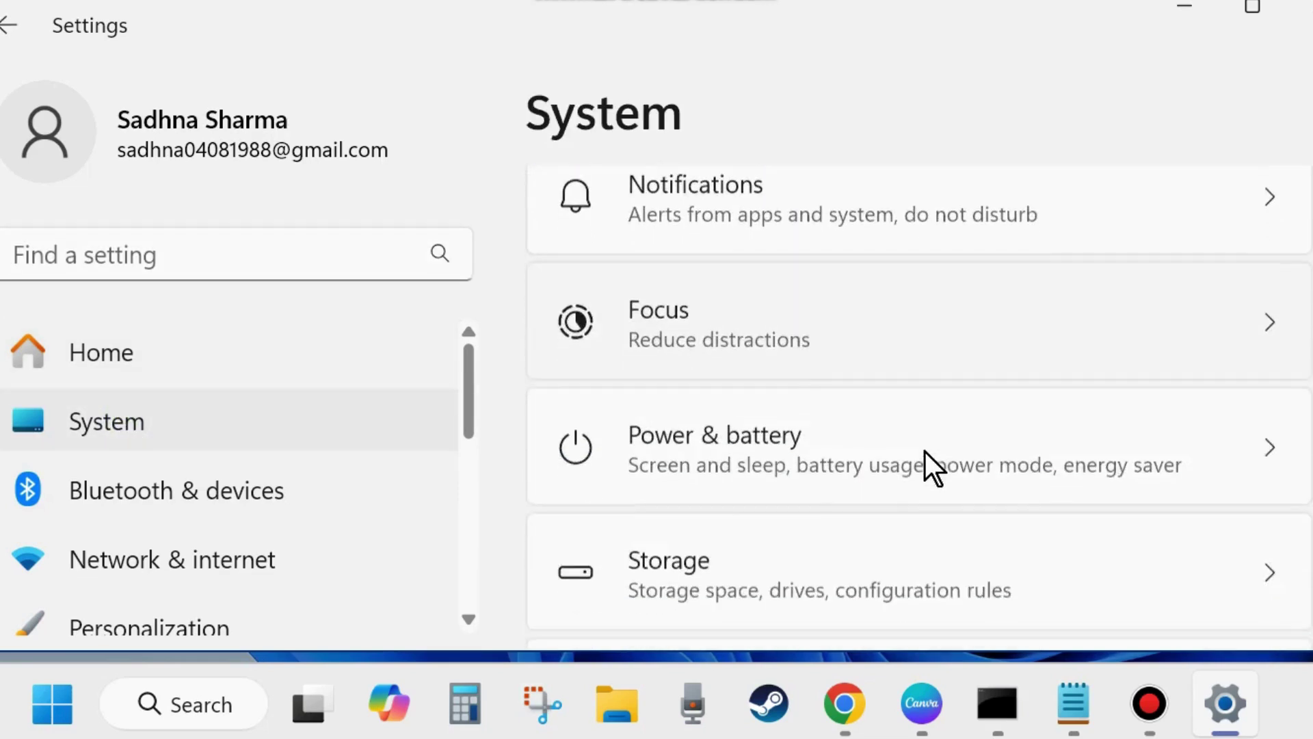
scroll(925, 452, "down", 9)
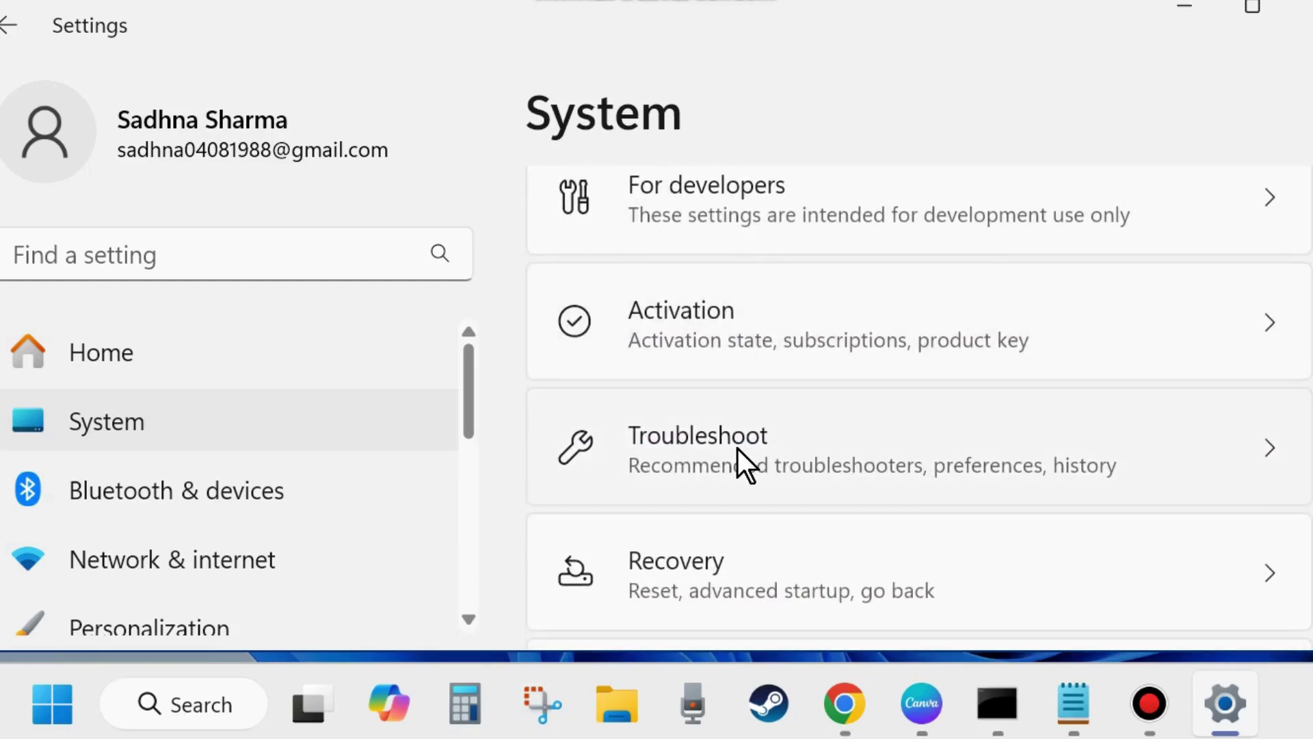
left_click(736, 448)
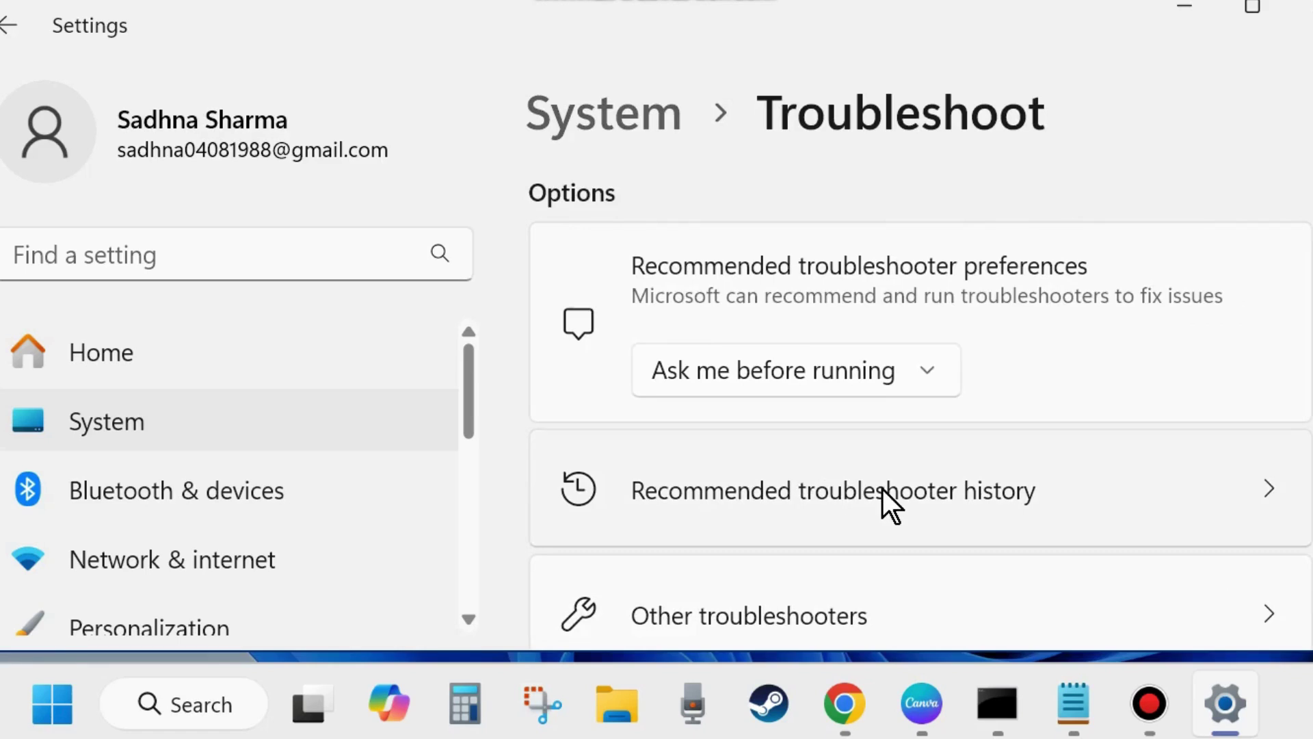
- Run the Program Compatibility Troubleshooter from the Other troubleshooters list in Settings
scroll(883, 488, "down", 3)
scroll(883, 489, "down", 1)
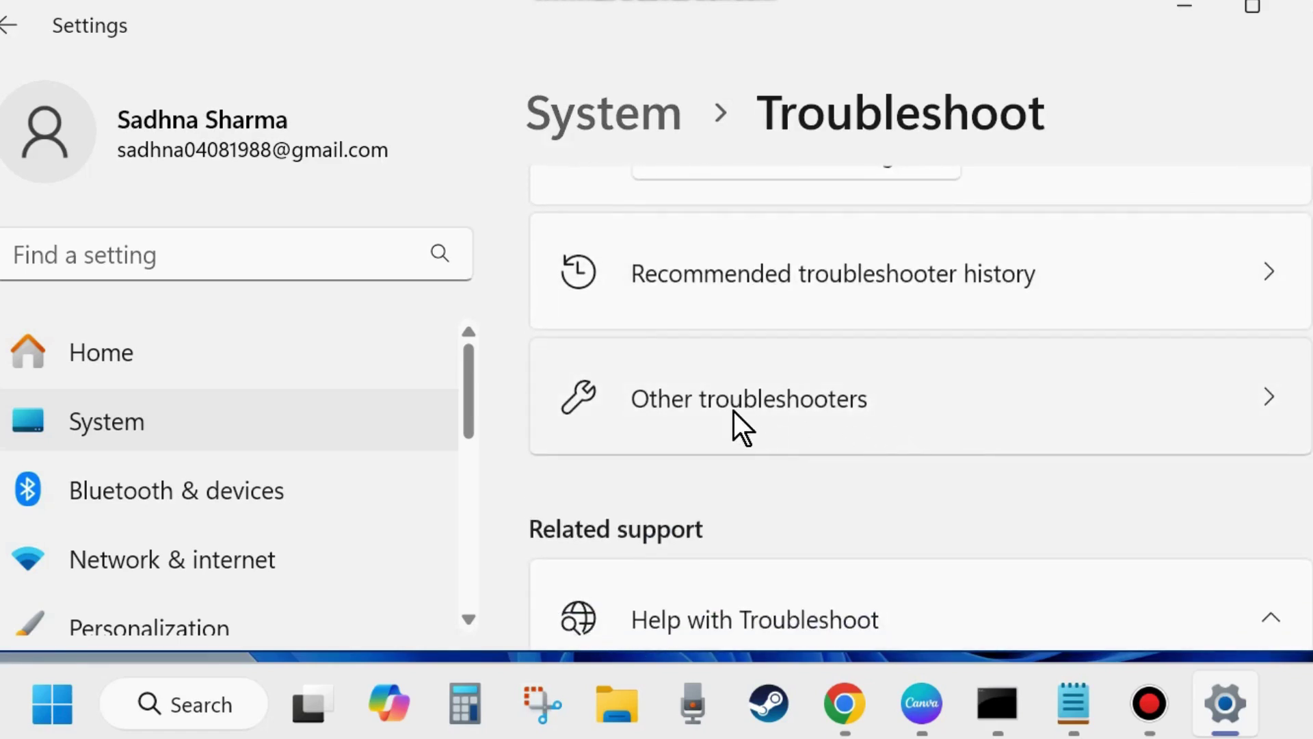
left_click(775, 405)
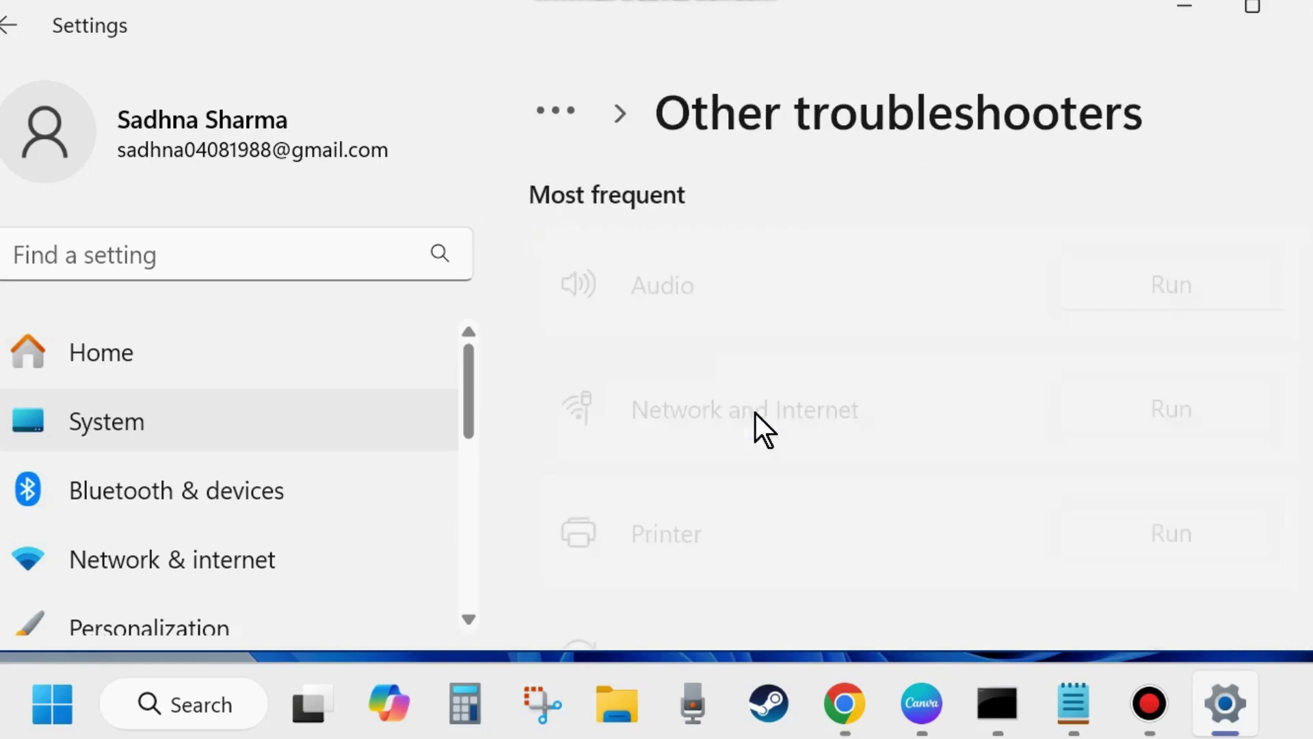
scroll(867, 448, "down", 5)
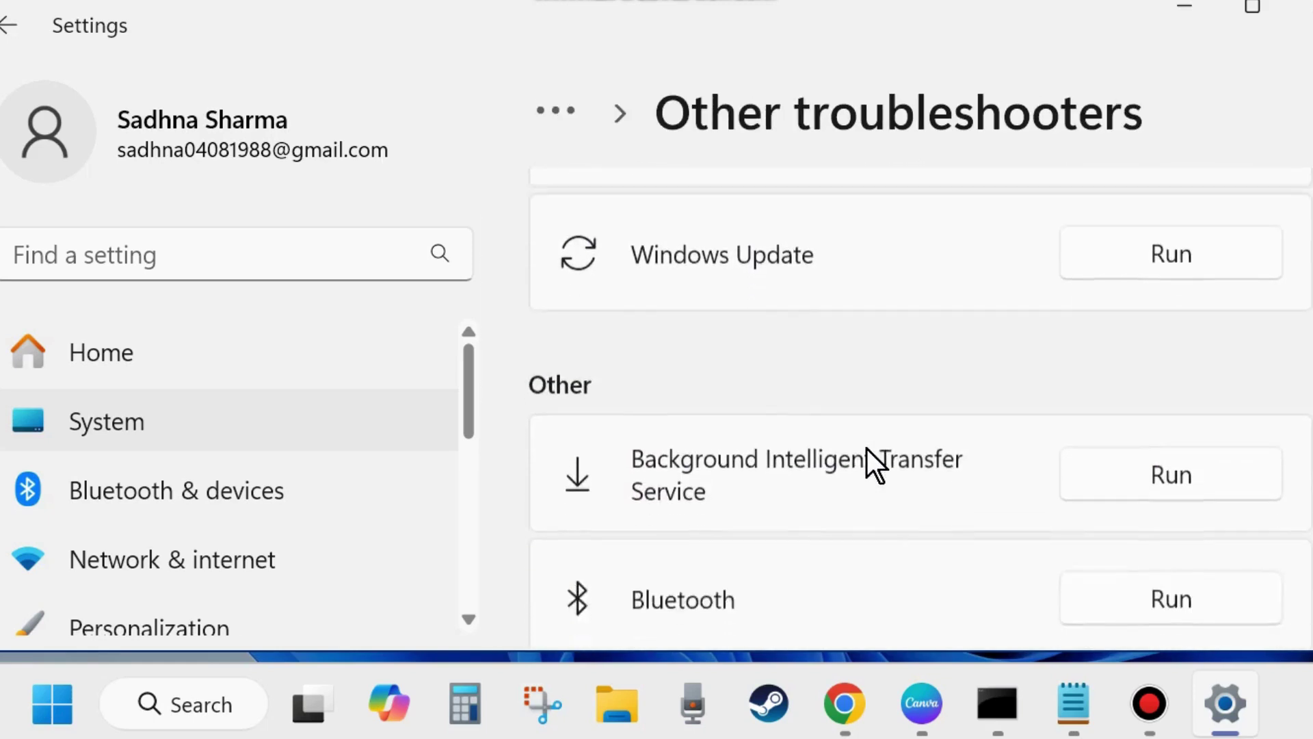
scroll(867, 448, "down", 6)
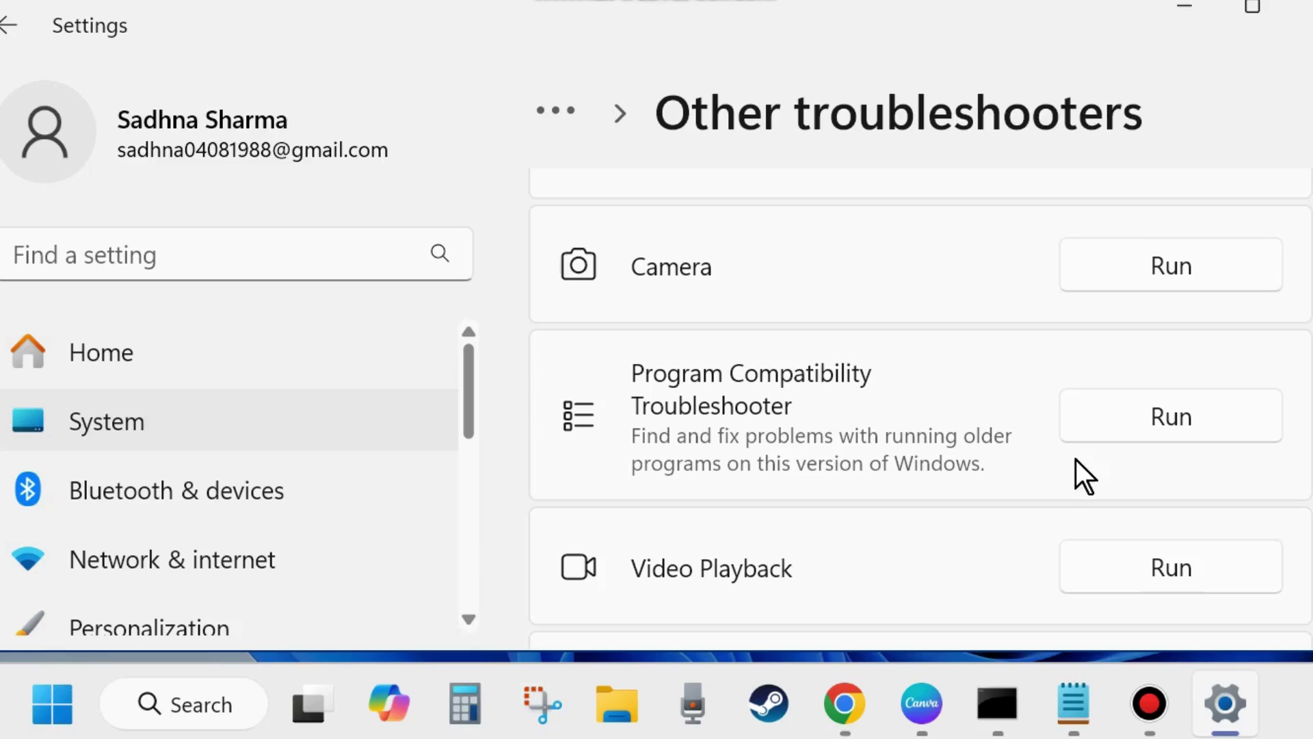
left_click(1163, 418)
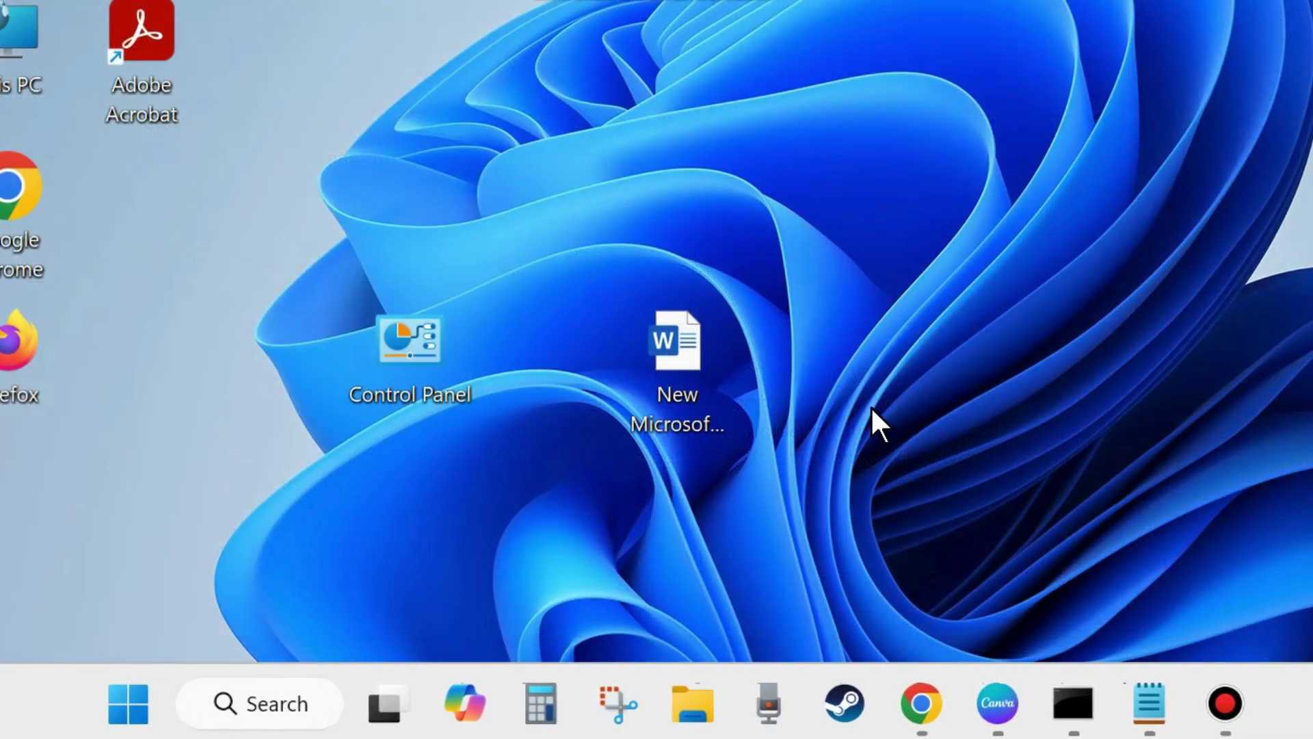
- Launch services.msc from the Run dialog to open the Services console
right_click(124, 700)
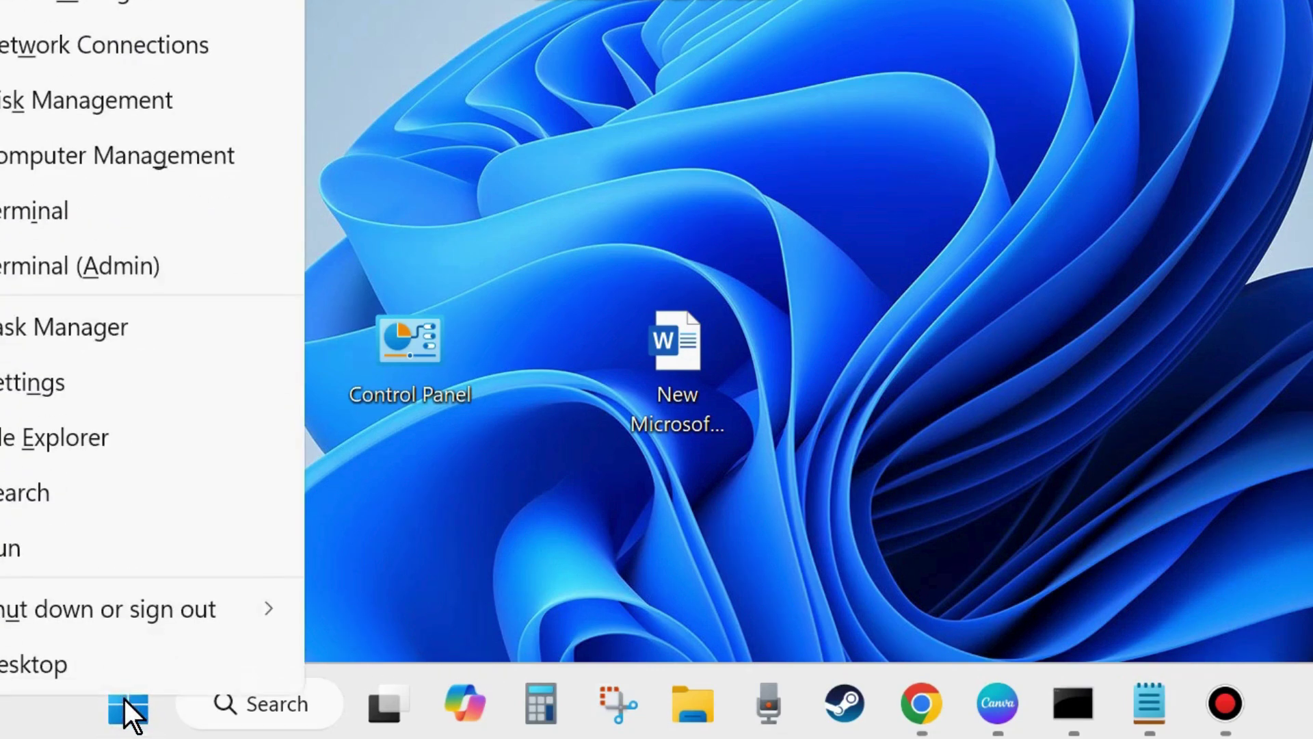
left_click(42, 562)
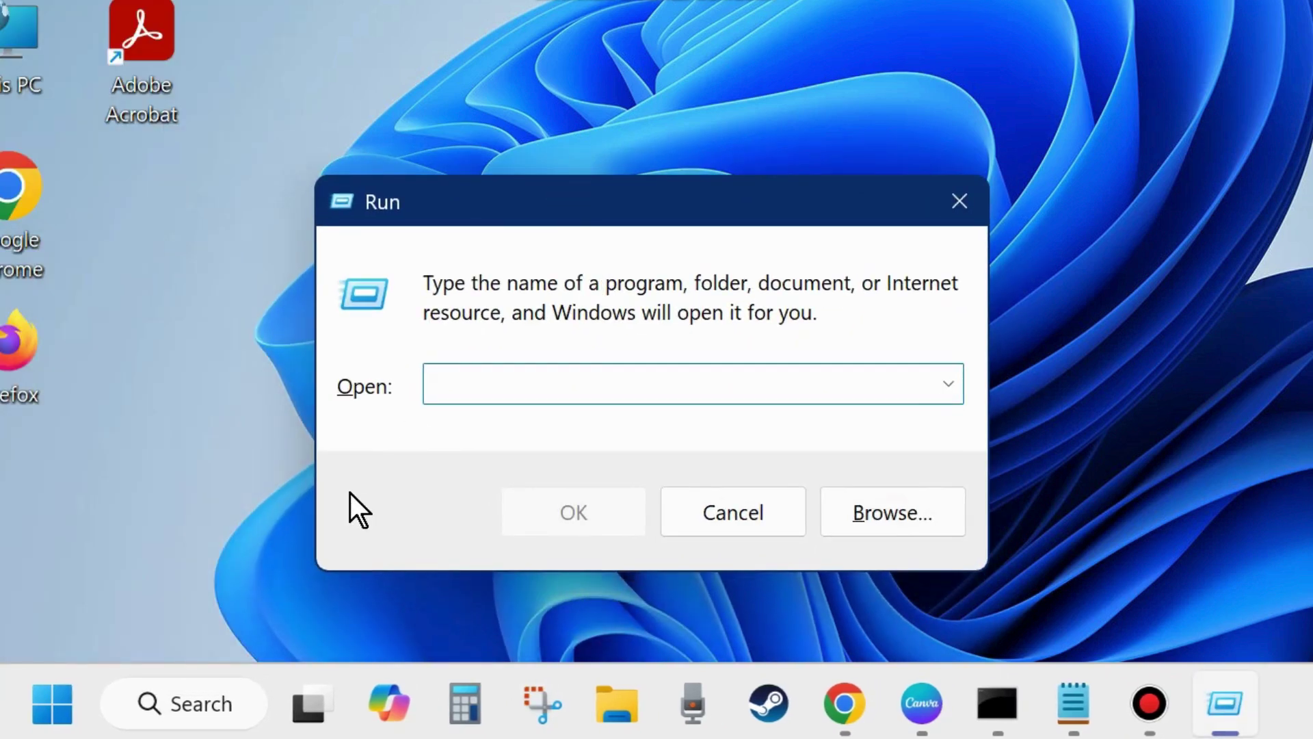
type("servi")
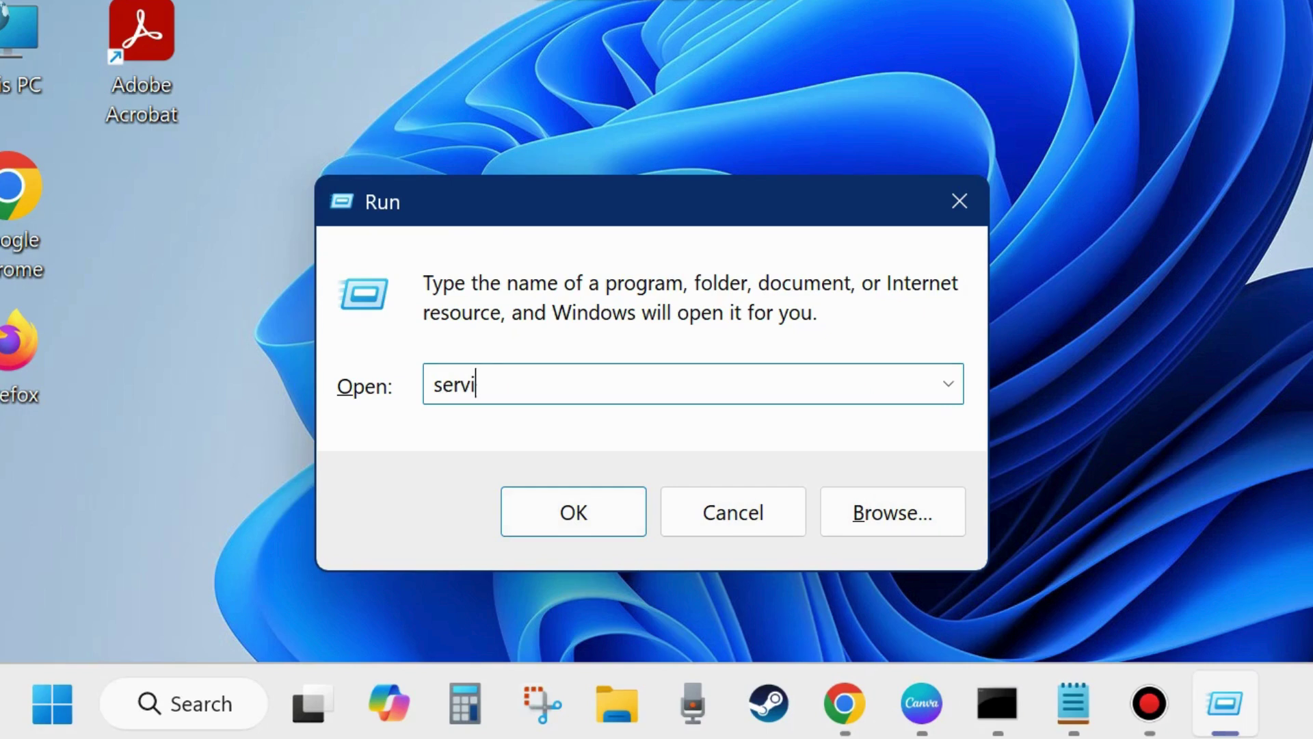
type("ces.msc")
left_click(574, 518)
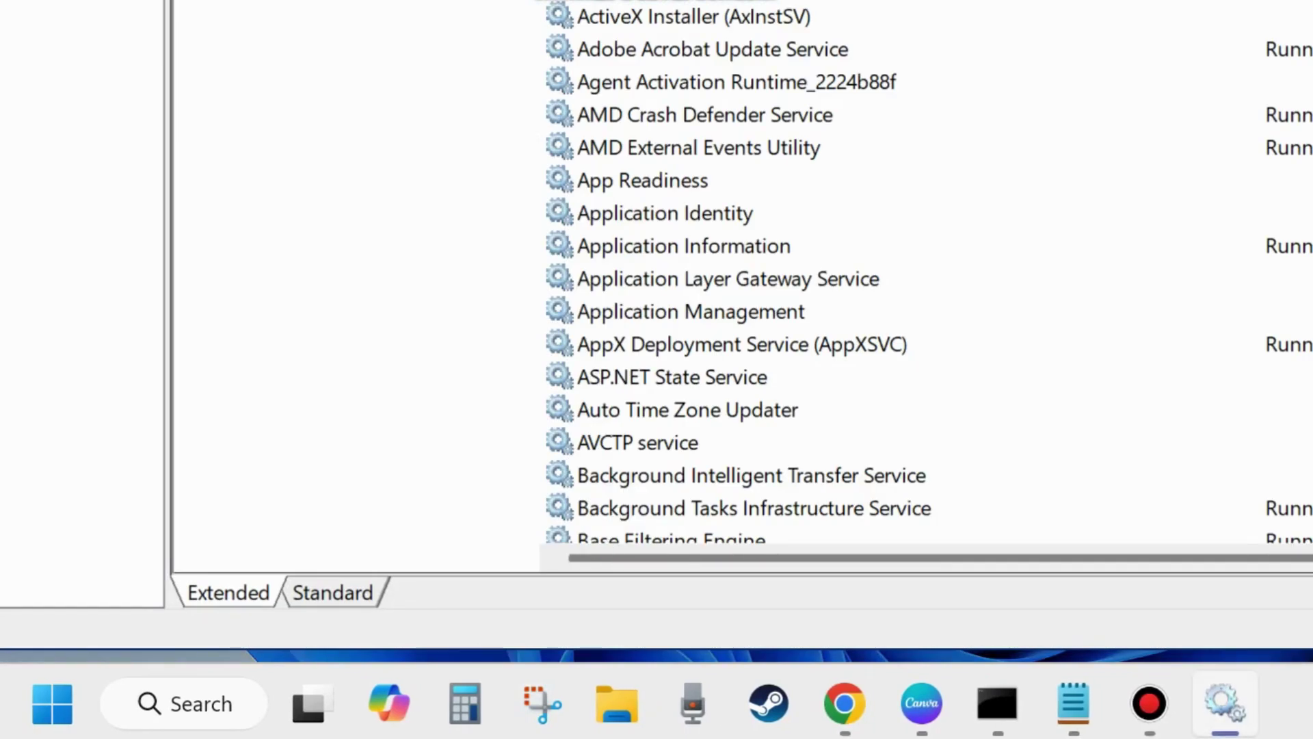
- Start the Windows Installer service and open its properties, showing Manual startup and Running status
left_click_drag(734, 0, 762, 15)
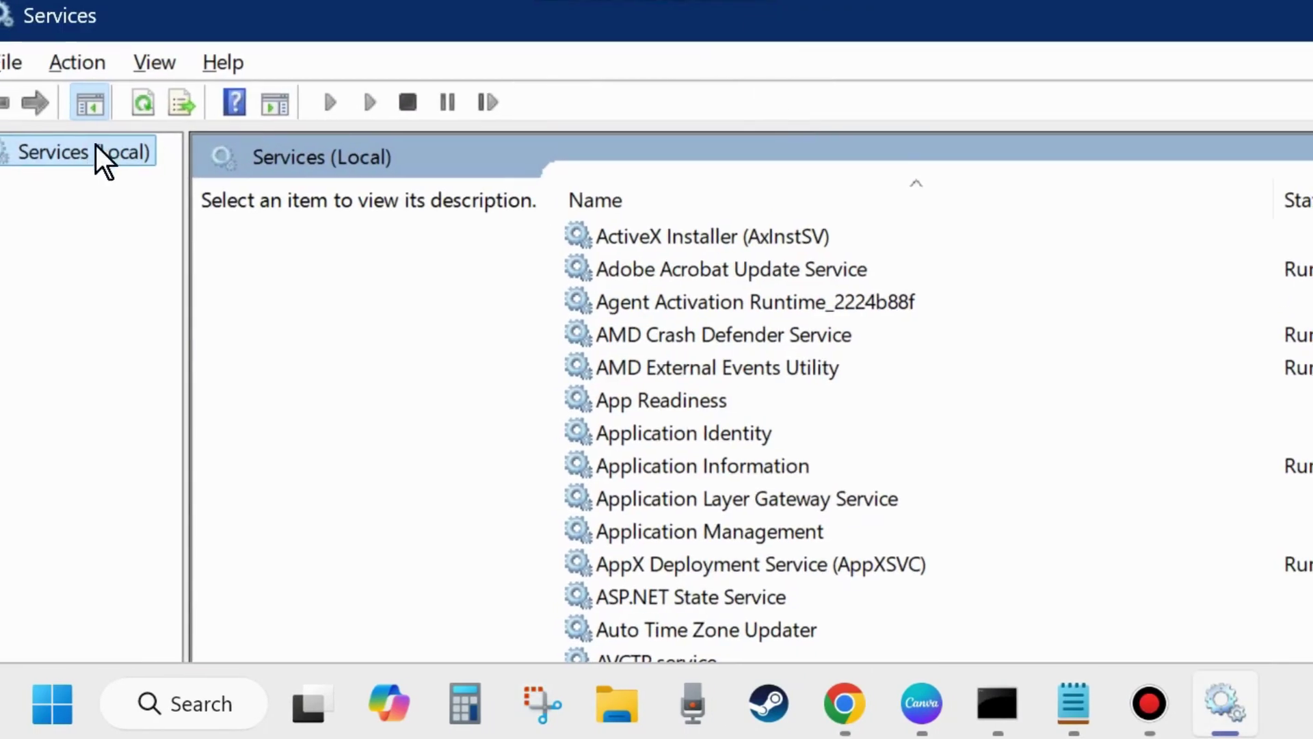
scroll(752, 431, "down", 20)
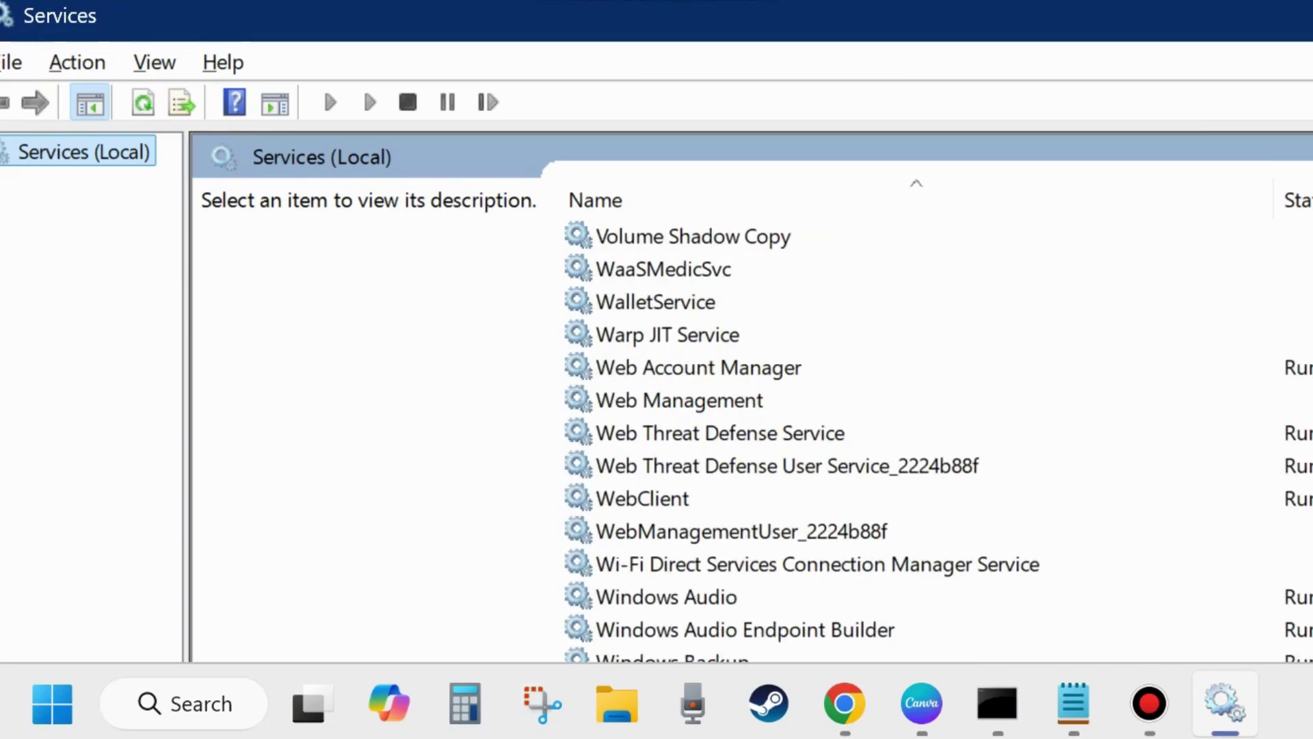
scroll(752, 431, "down", 5)
scroll(753, 432, "up", 1)
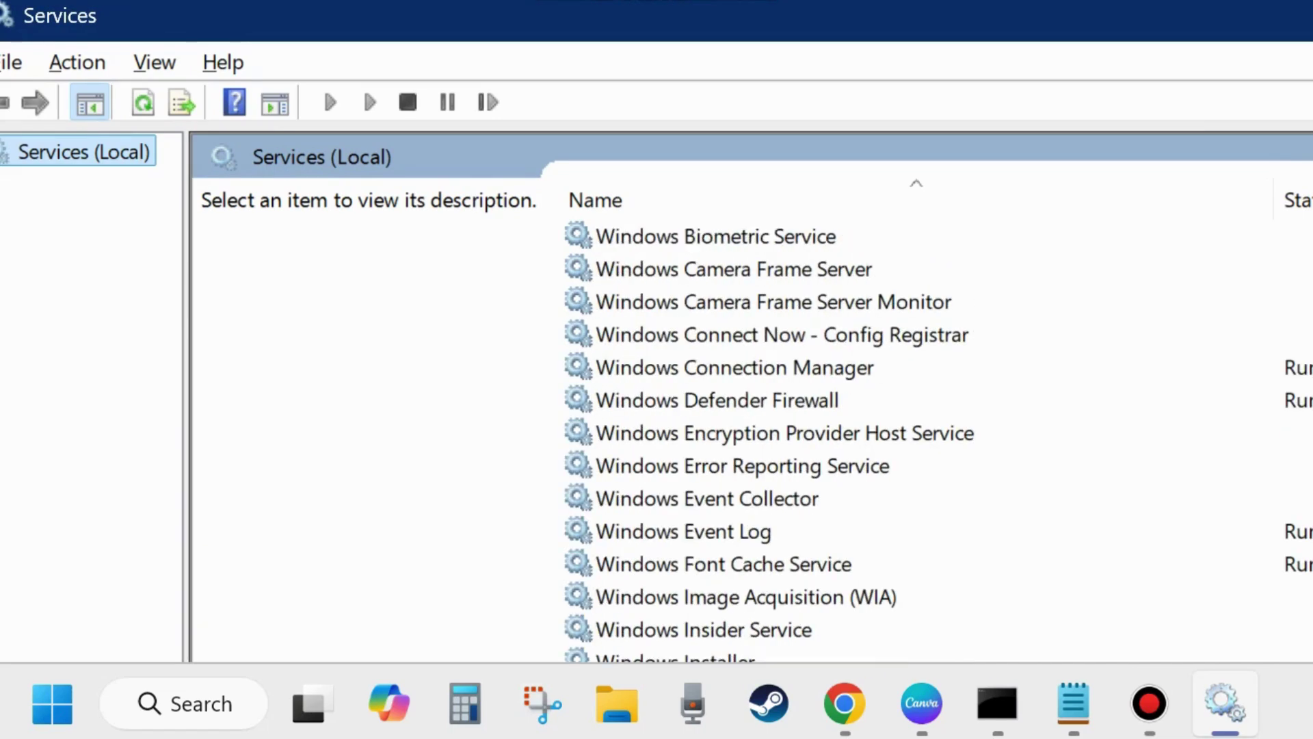
scroll(752, 616, "down", 1)
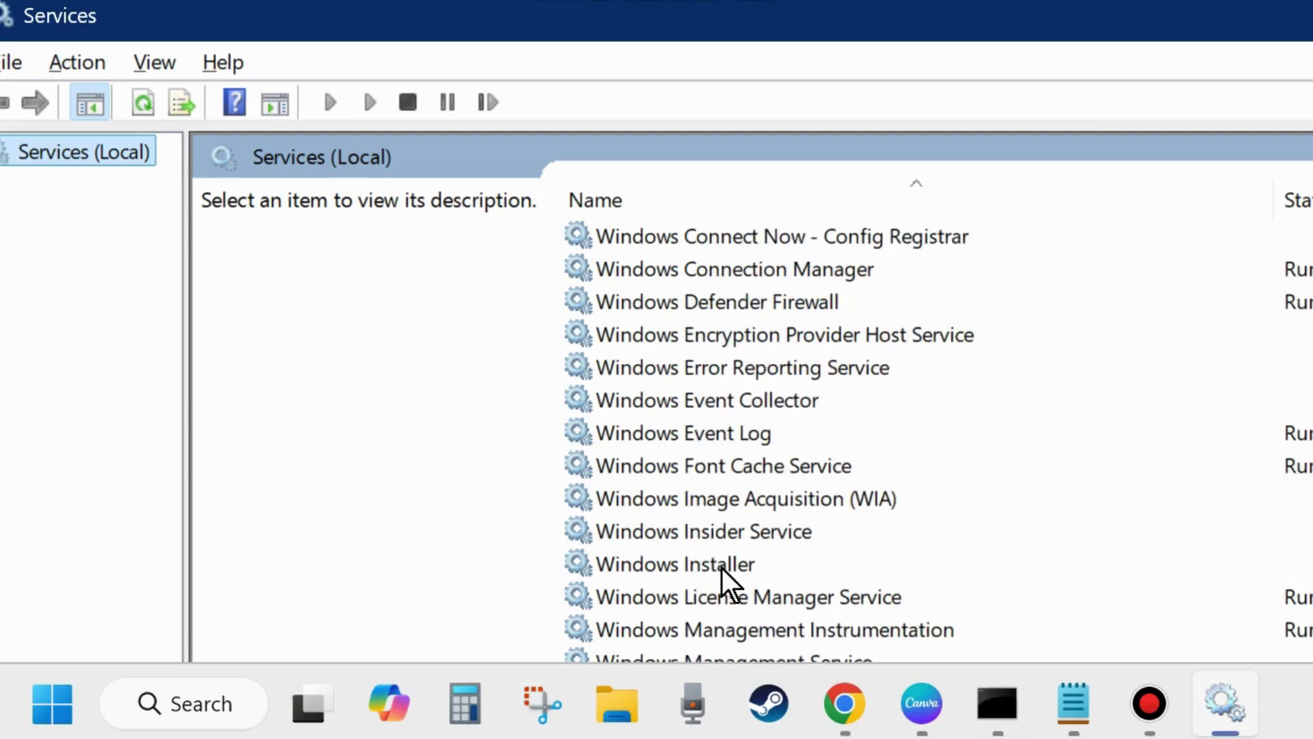
left_click(699, 565)
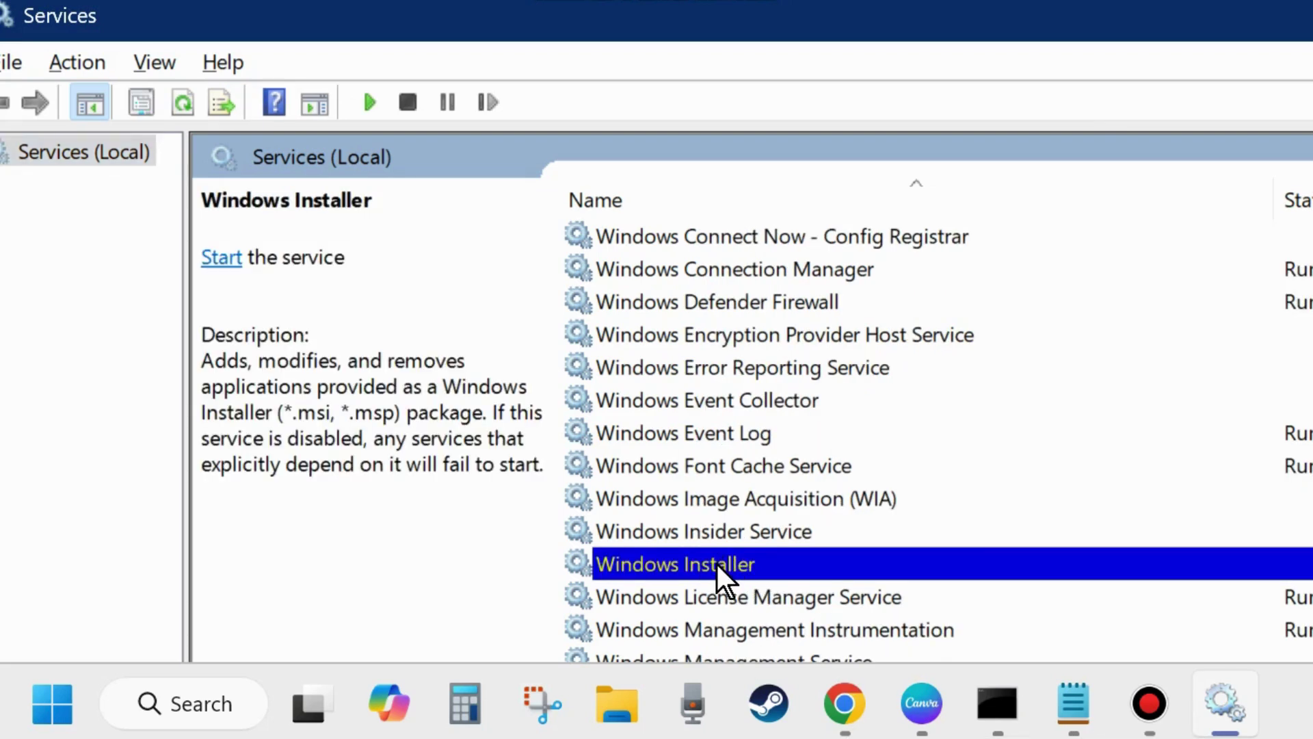
right_click(718, 563)
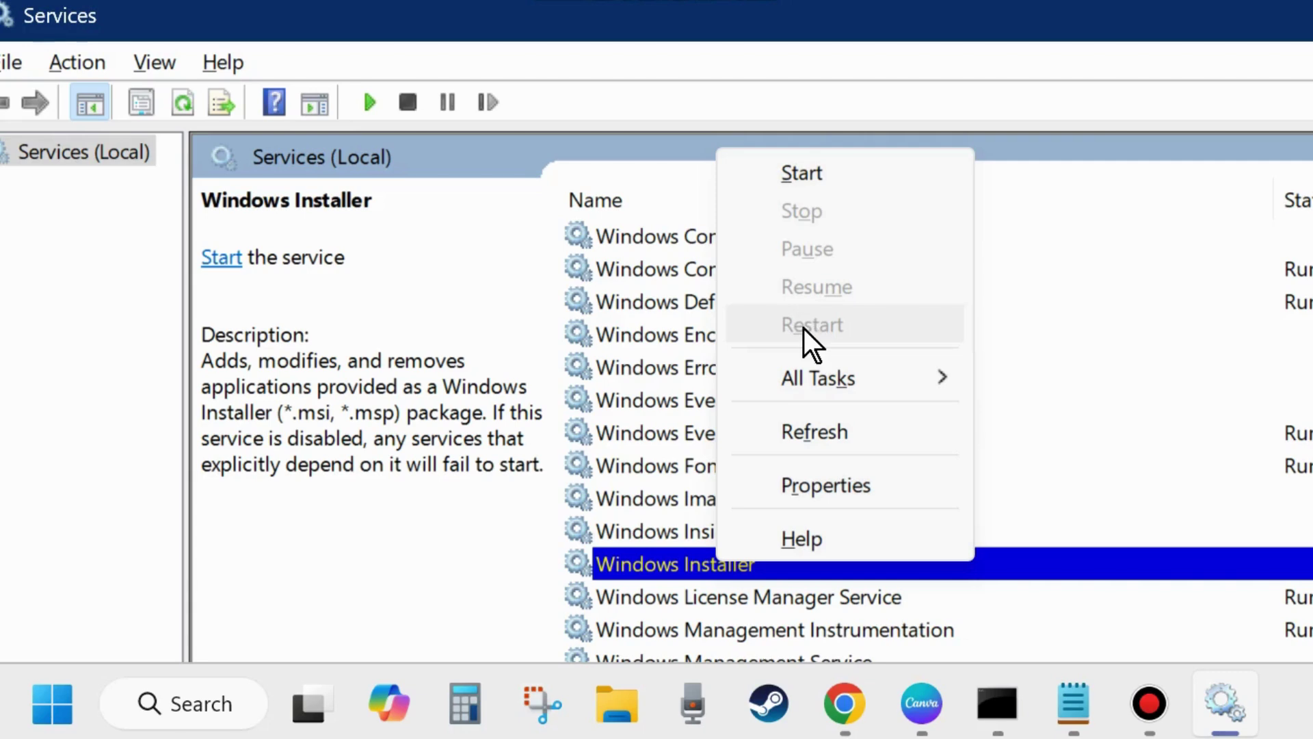
left_click(796, 177)
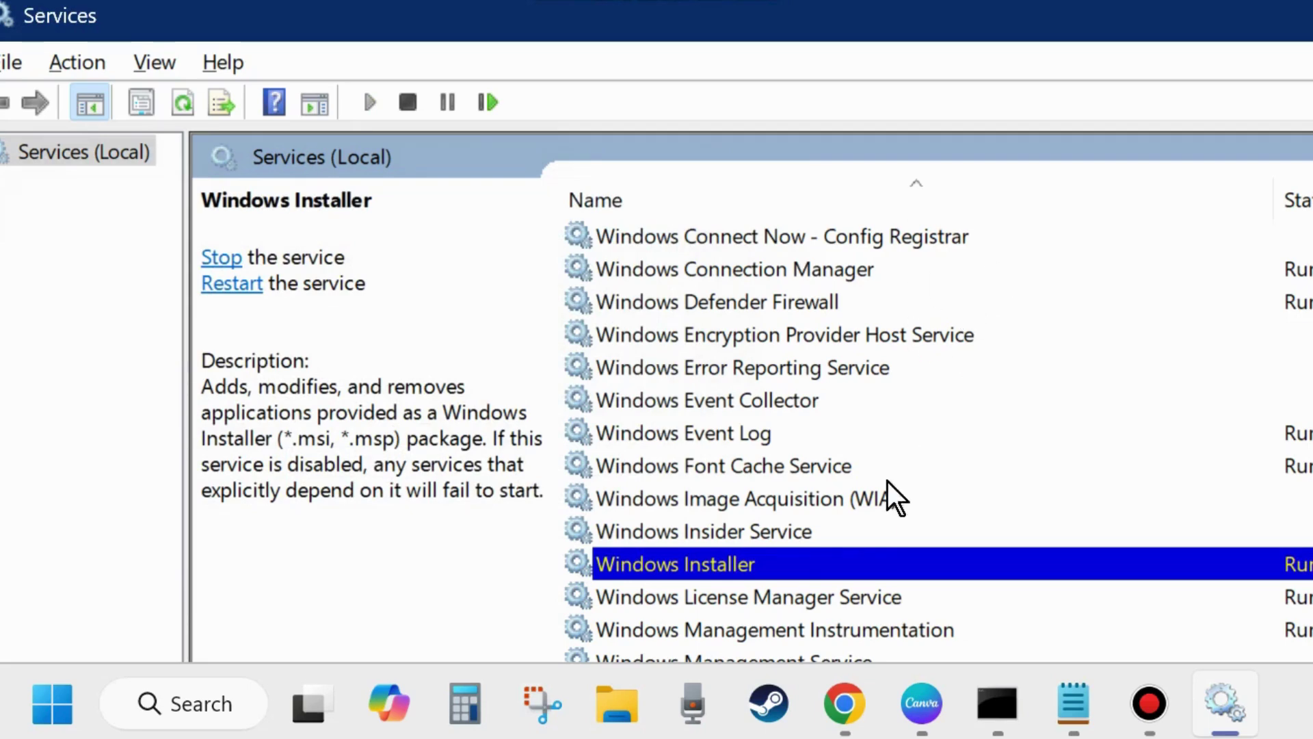
double_click(778, 564)
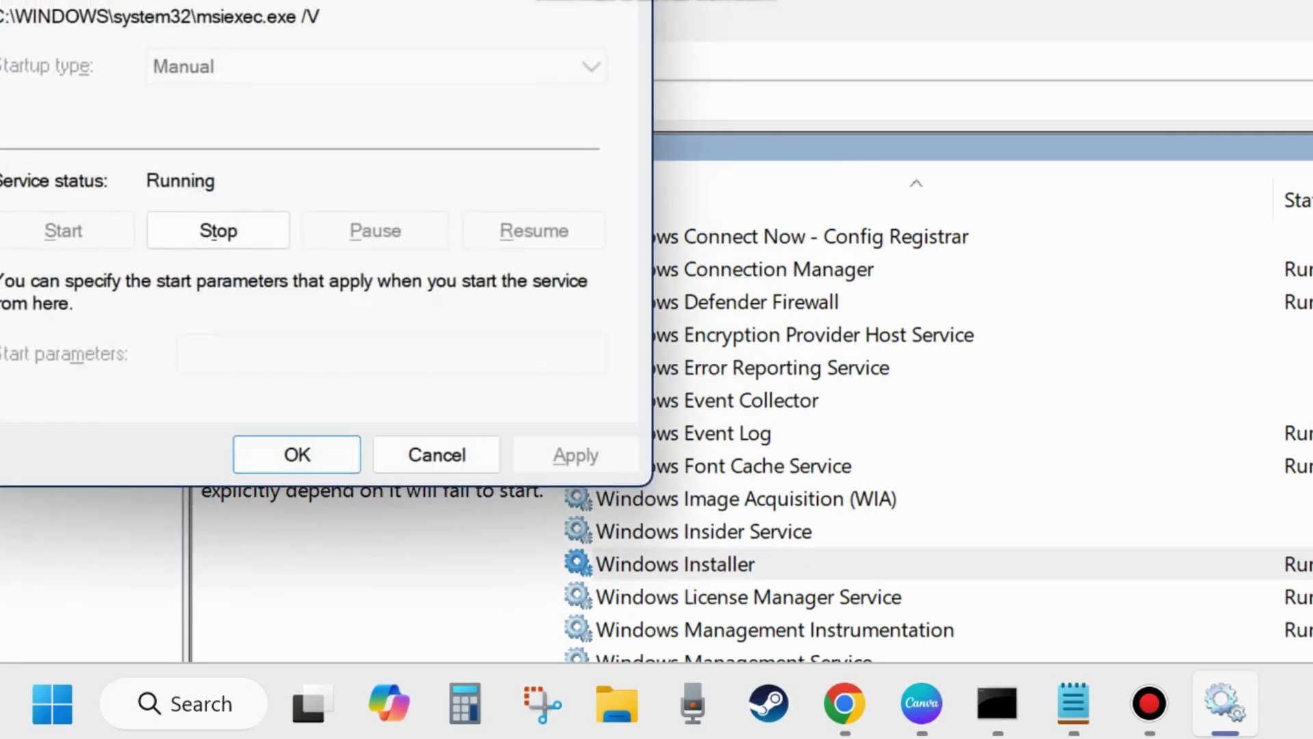